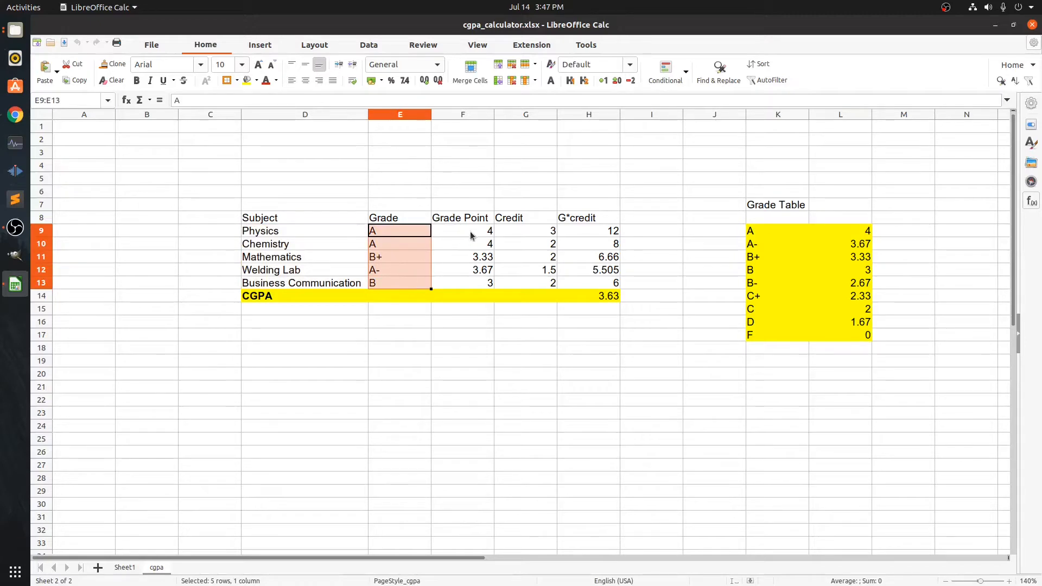
Examine the Grade Table's letters and points in K9:L17 and the grade options offered for Physics in E9.
left_click_drag(476, 232, 475, 283)
left_click_drag(770, 232, 865, 333)
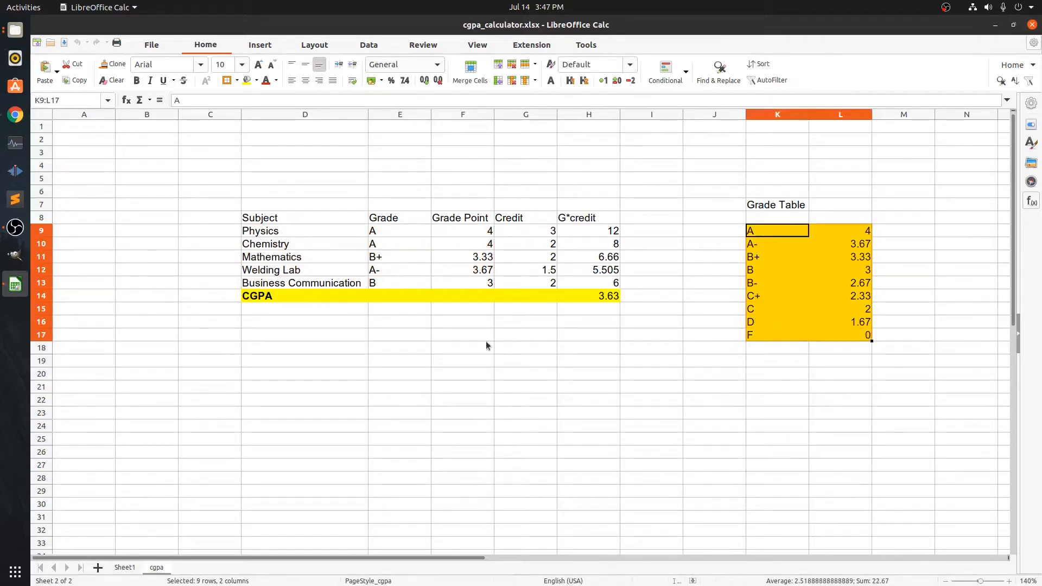
left_click(414, 332)
left_click(400, 234)
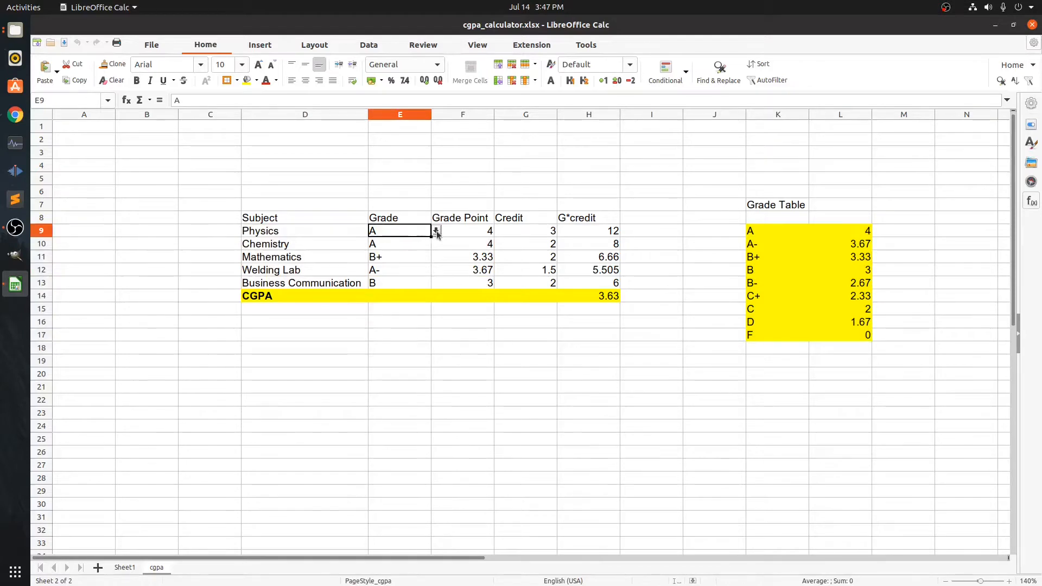
left_click(436, 231)
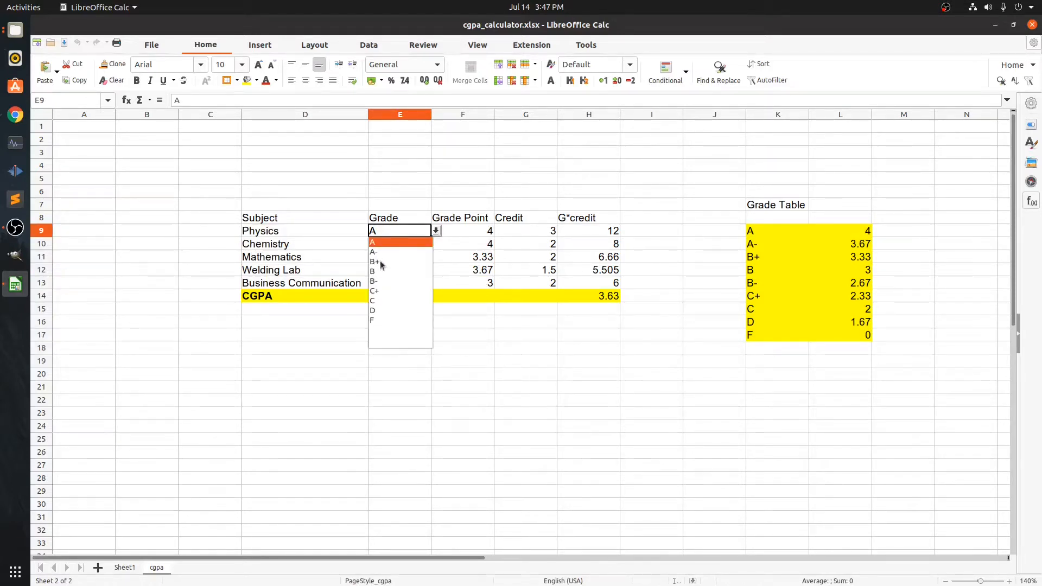
left_click(773, 229)
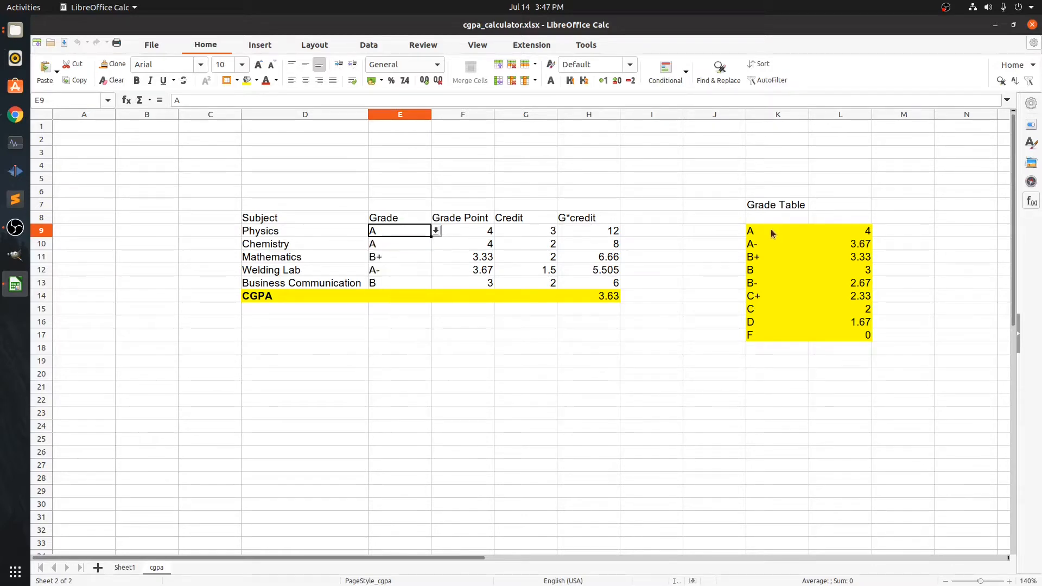
left_click_drag(755, 230, 754, 334)
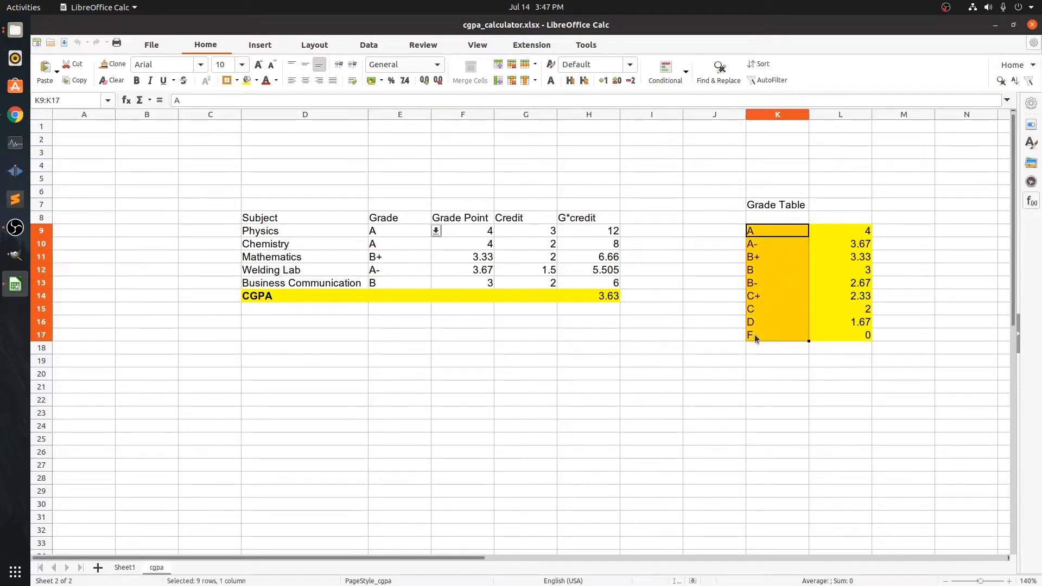
Set the Physics grade in E9 to B+ and inspect the CGPA formula in H14.
left_click(418, 234)
left_click(436, 231)
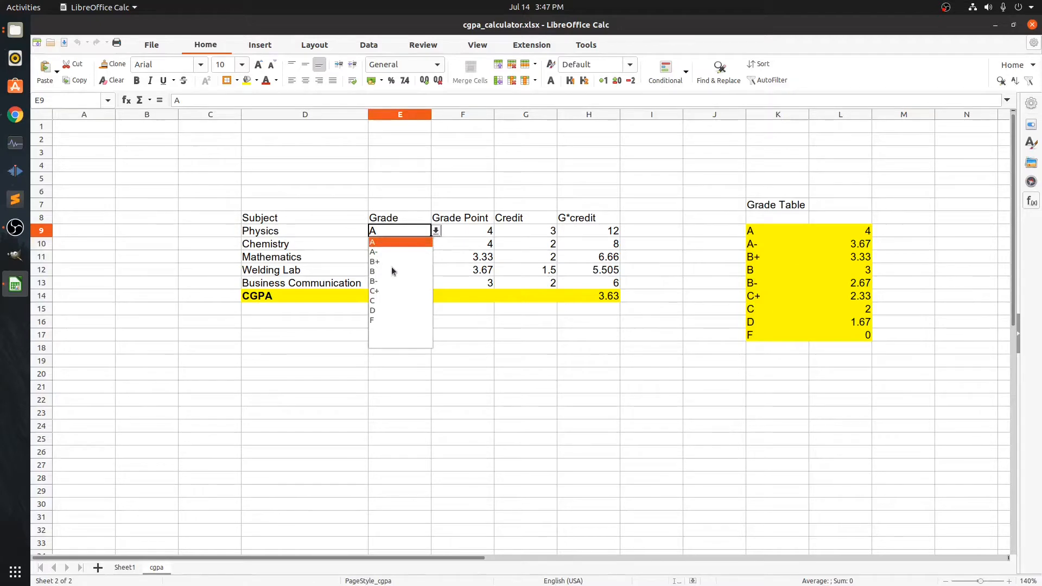
left_click(381, 262)
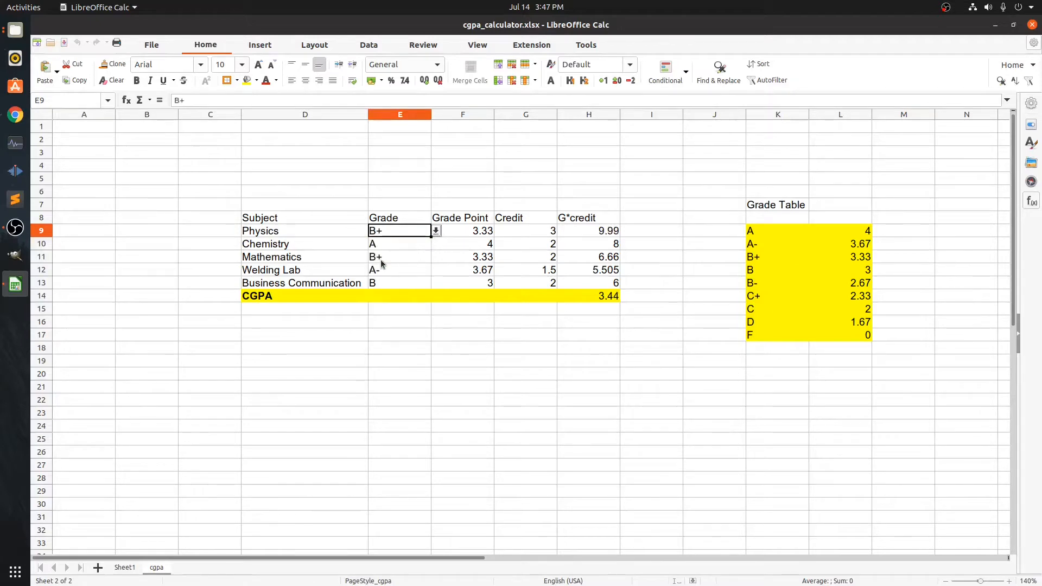
left_click(606, 297)
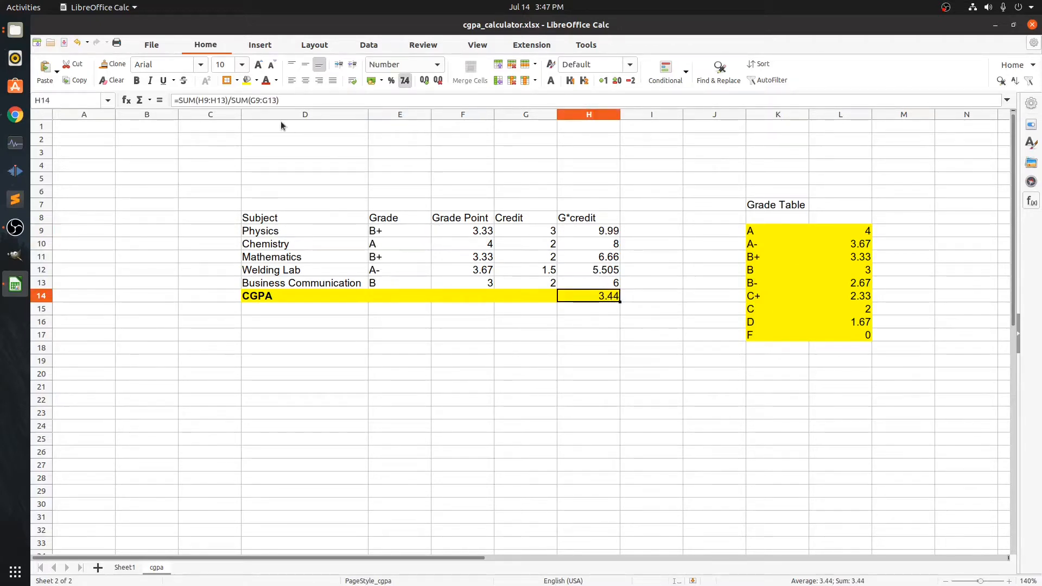
Set the Physics grade in E9 back to A.
left_click(408, 232)
left_click(436, 232)
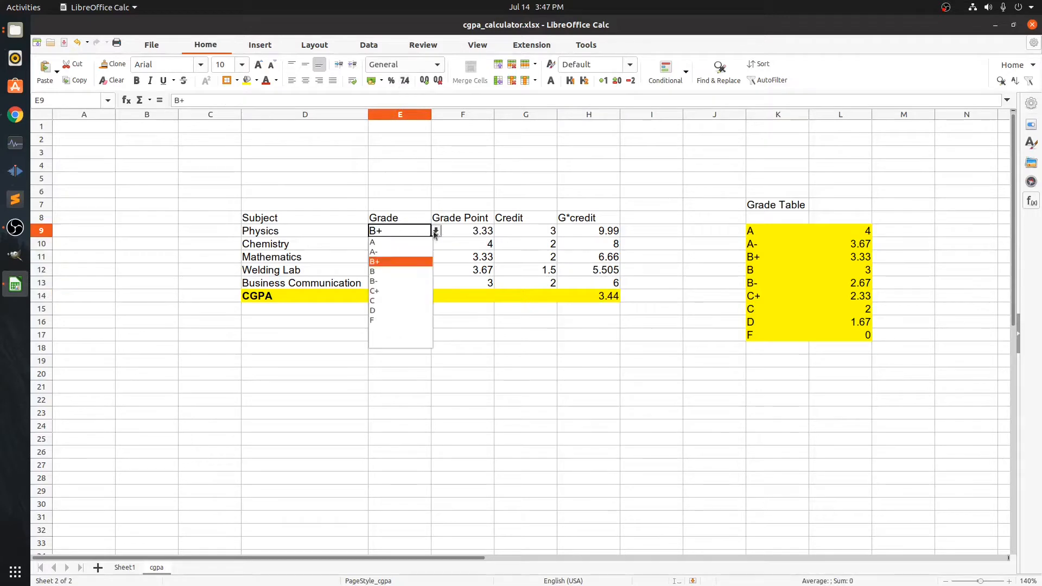
left_click(400, 243)
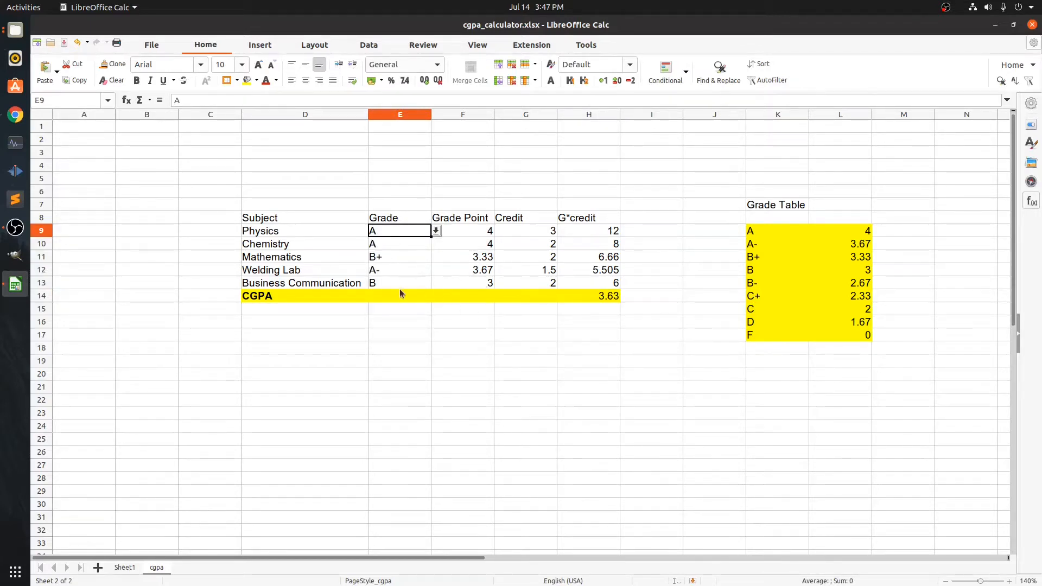
left_click(384, 333)
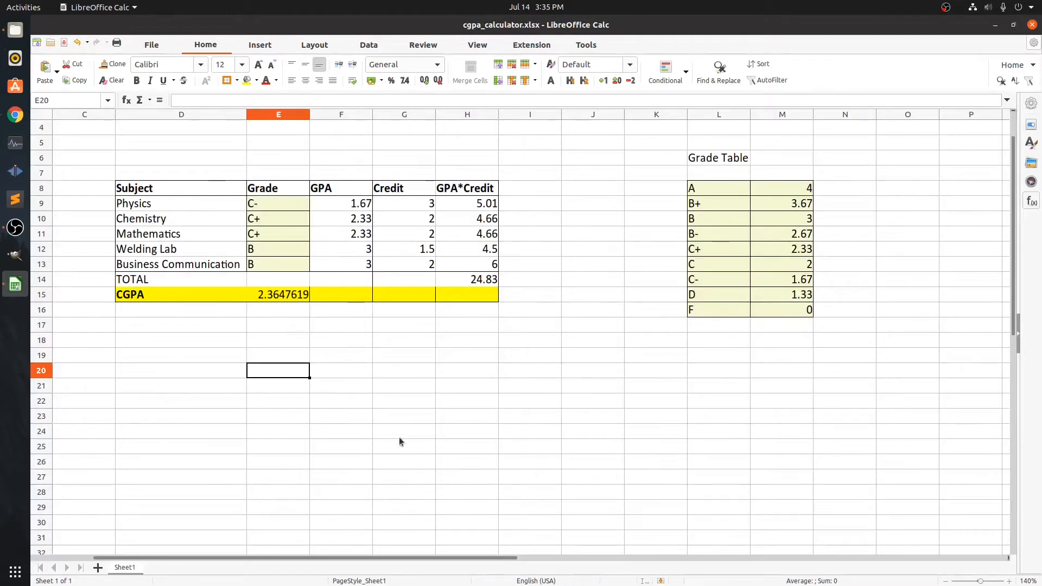
Add a new sheet after Sheet1 and rename it cgpa.
left_click(97, 567)
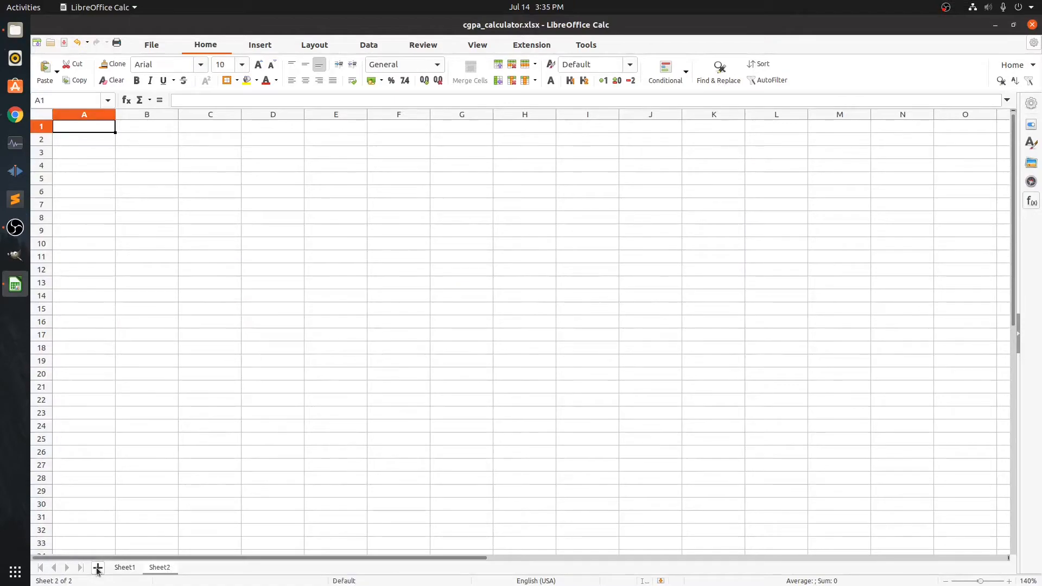
double_click(159, 567)
type("cgpa")
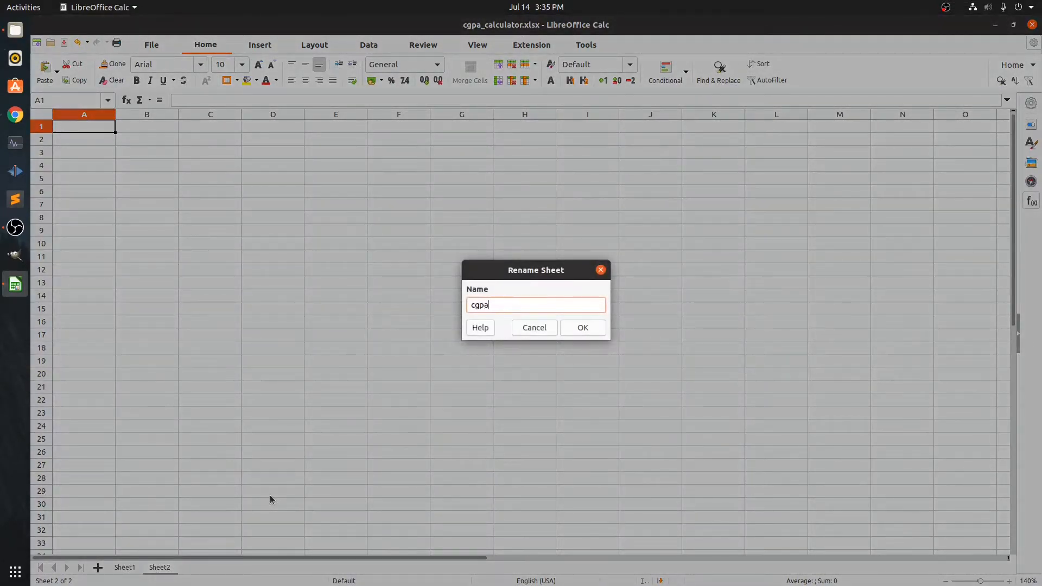
key("Return")
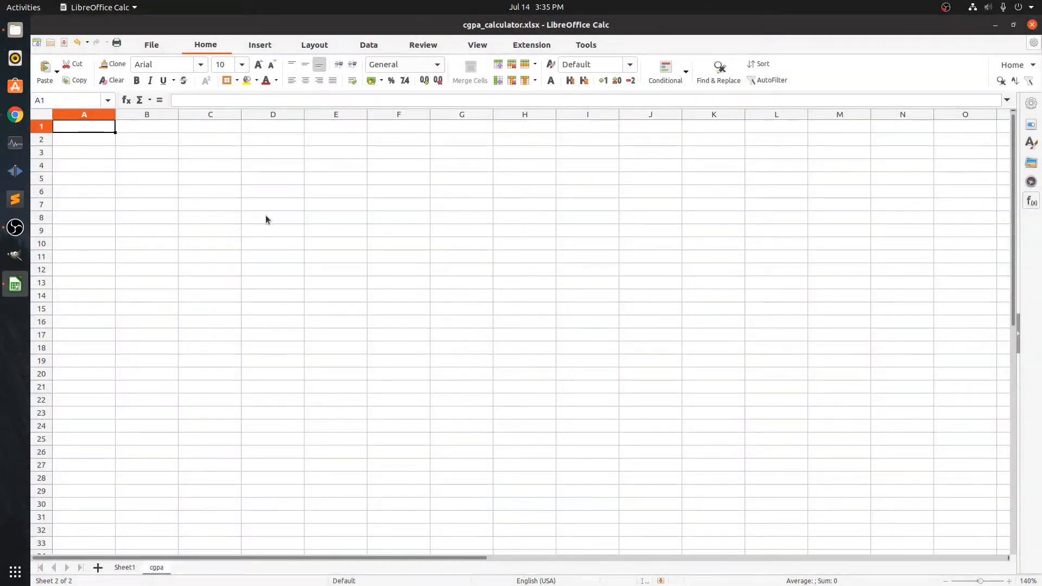
Enter the heading Subject in D8, with Physics and Chemistry beneath it in D9 and D10.
left_click(265, 219)
type("Subje")
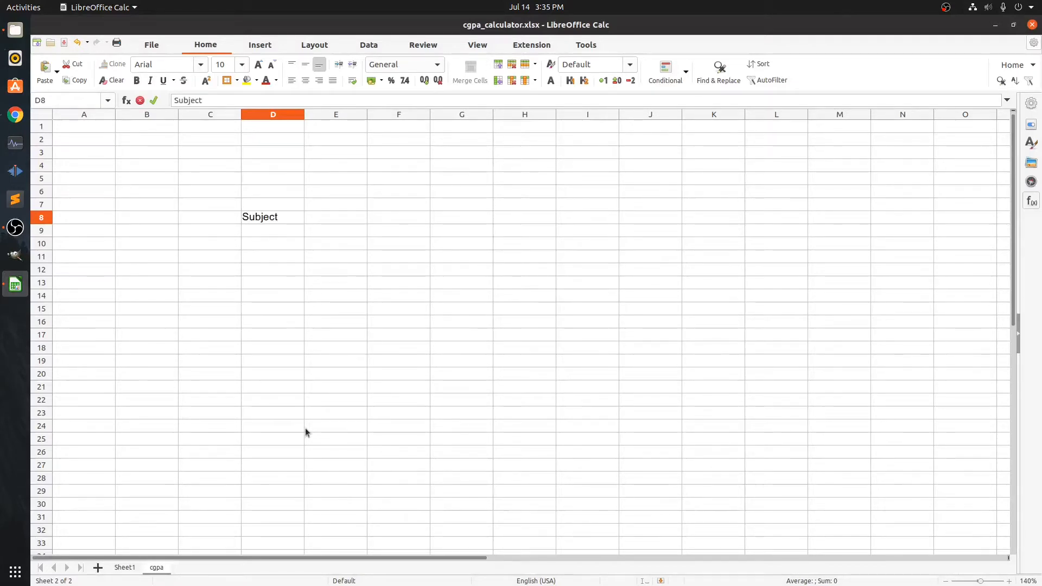
type("ct")
key("Return")
type("Physics")
key("Return")
type("Ch")
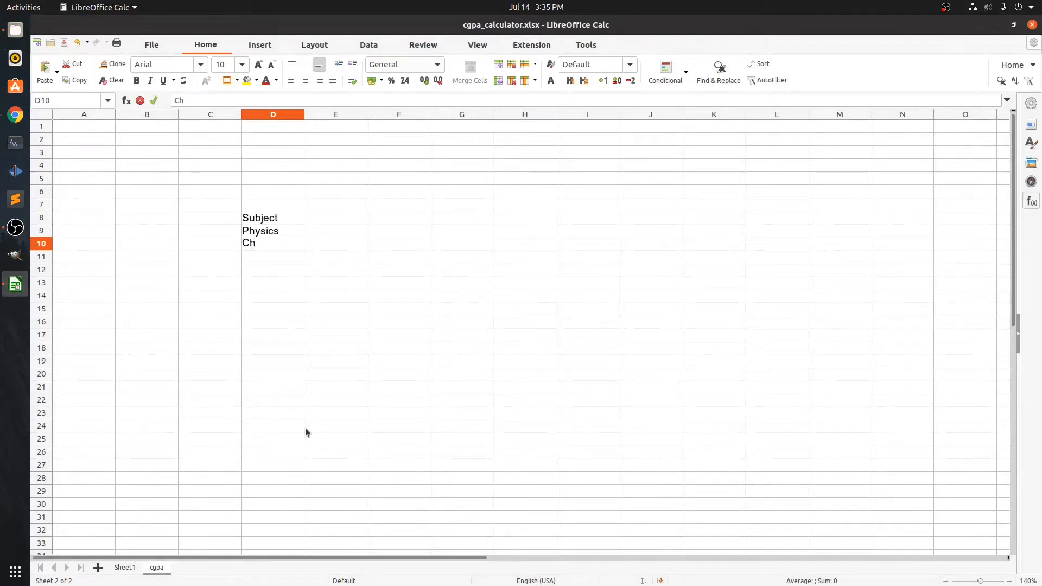
type("emistry")
key("Return")
Add Mathematics, Welding Lab and Business Communication in D11:D13, and fit column D's width to its contents.
type("Mathematics")
key("Return")
type("Welding Lab")
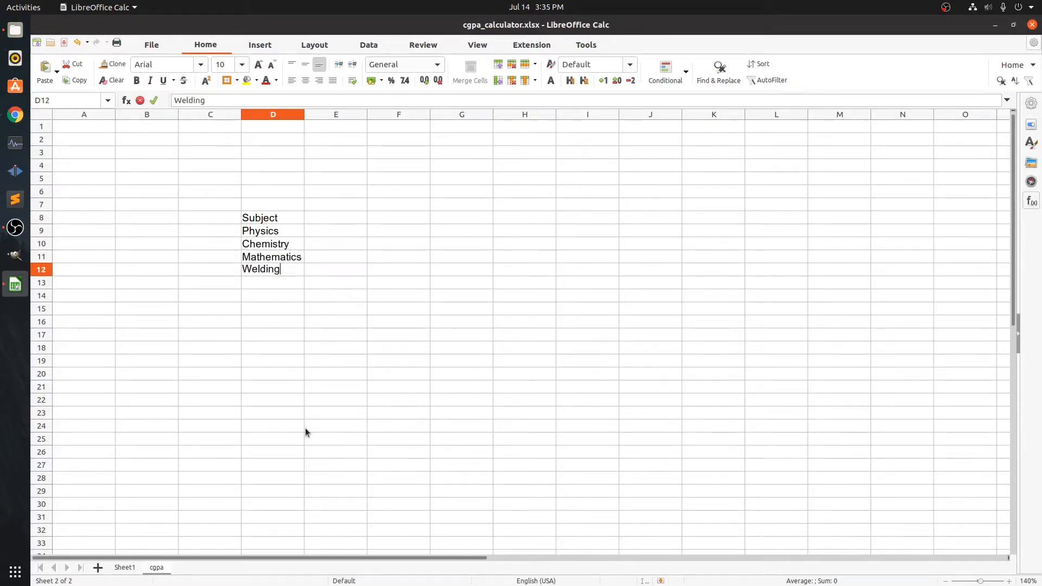
key("Return")
type("Business Comm")
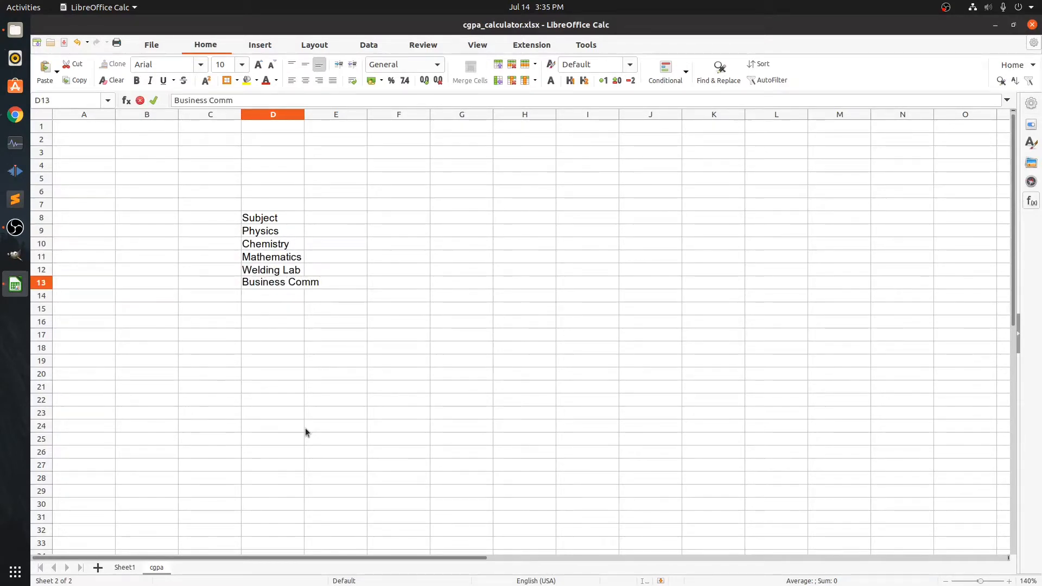
type("unication")
key("Return")
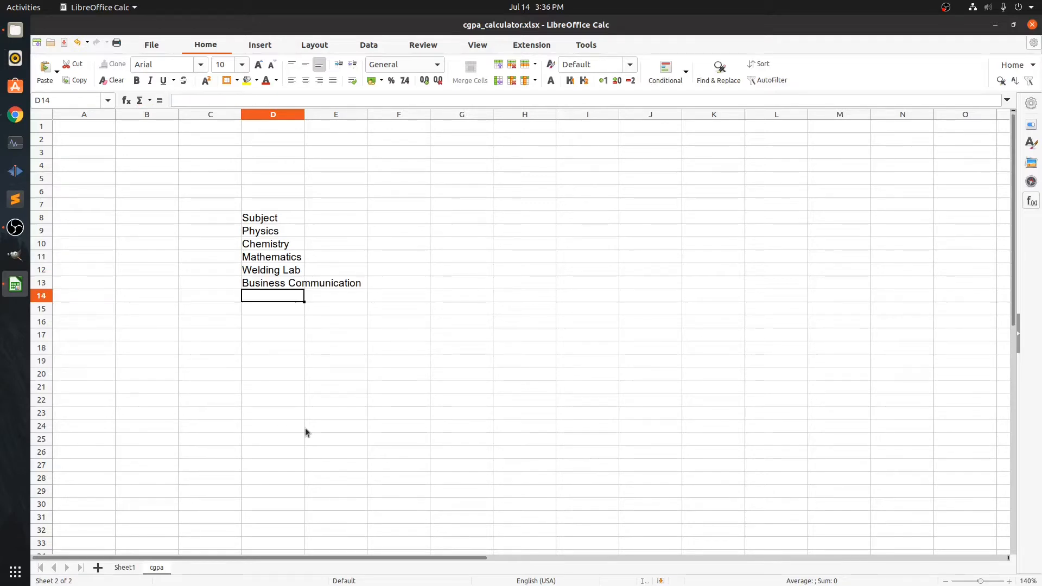
double_click(304, 114)
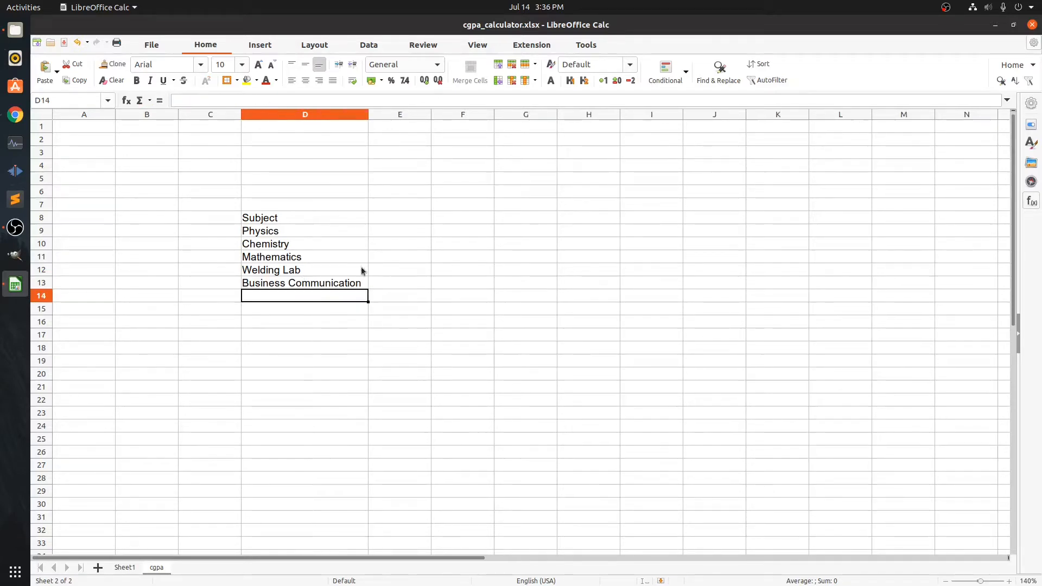
Enter the heading Grade in E8, beside the Subject heading.
left_click(380, 218)
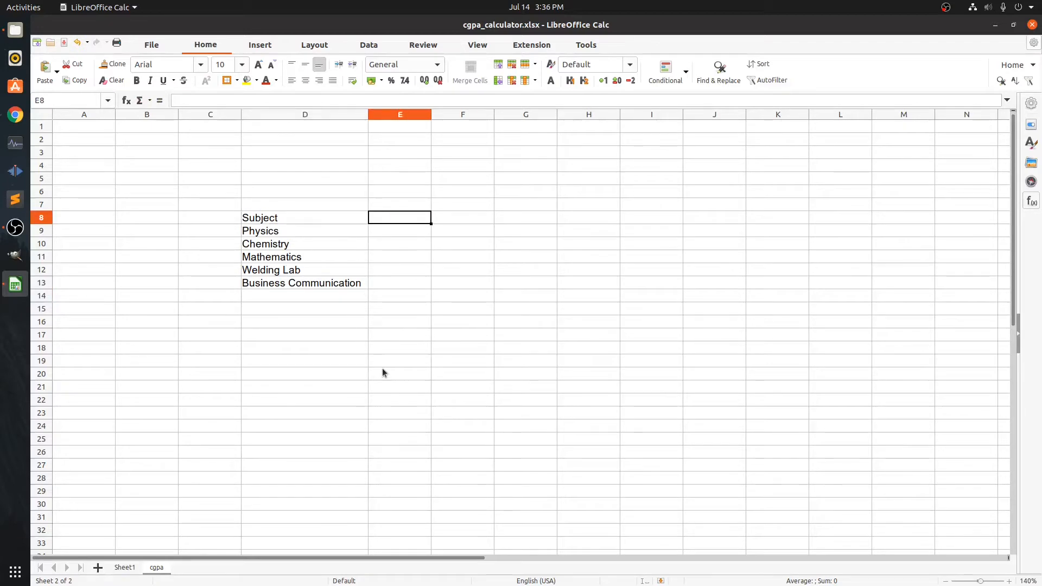
type("Grade")
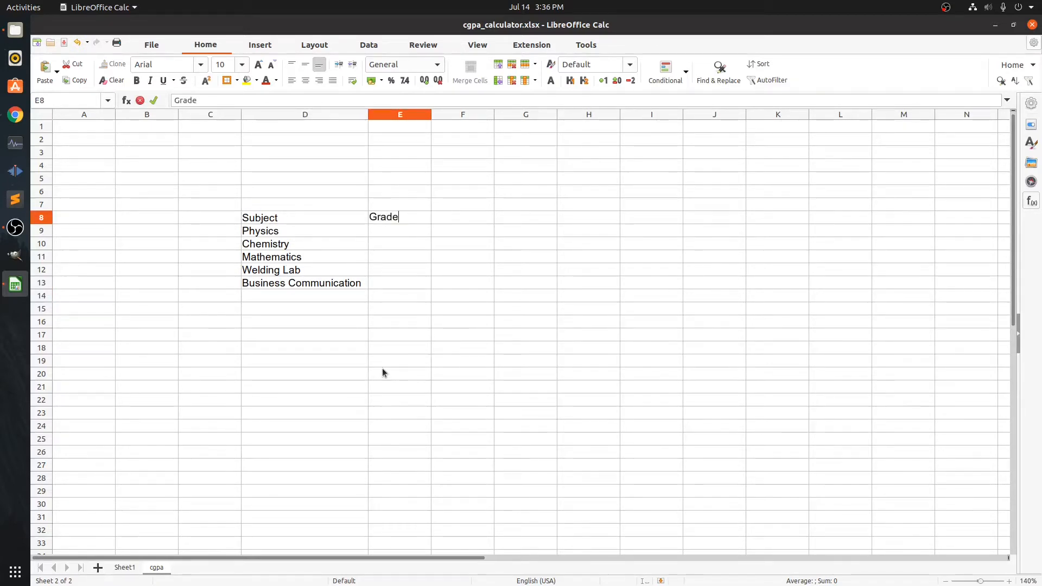
left_click_drag(396, 231, 394, 282)
left_click(425, 335)
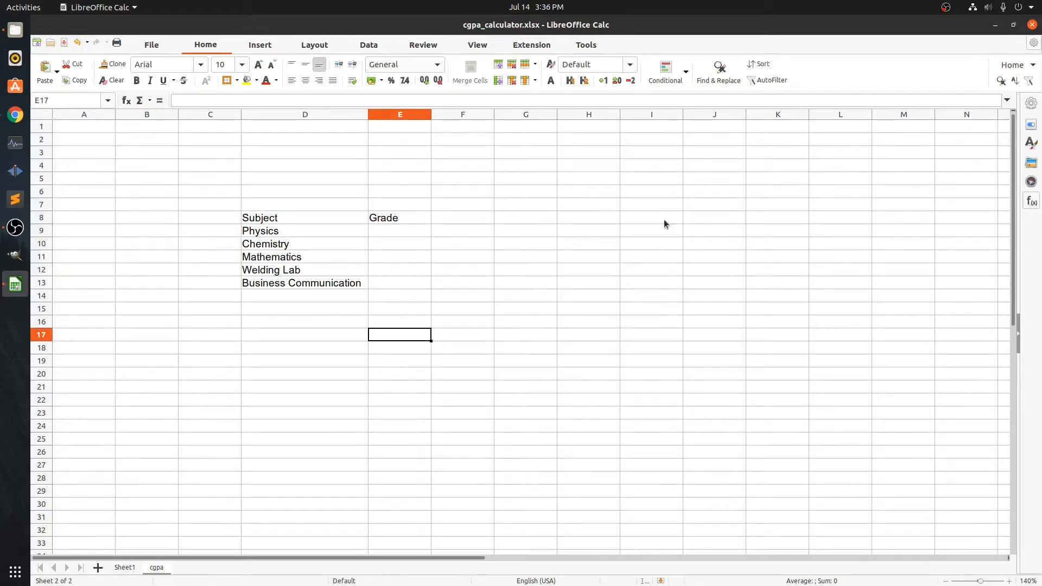
Enter the title Grade Table in K7 and the letter grades A and A- in K9 and K10.
left_click(768, 205)
type("Grade Table")
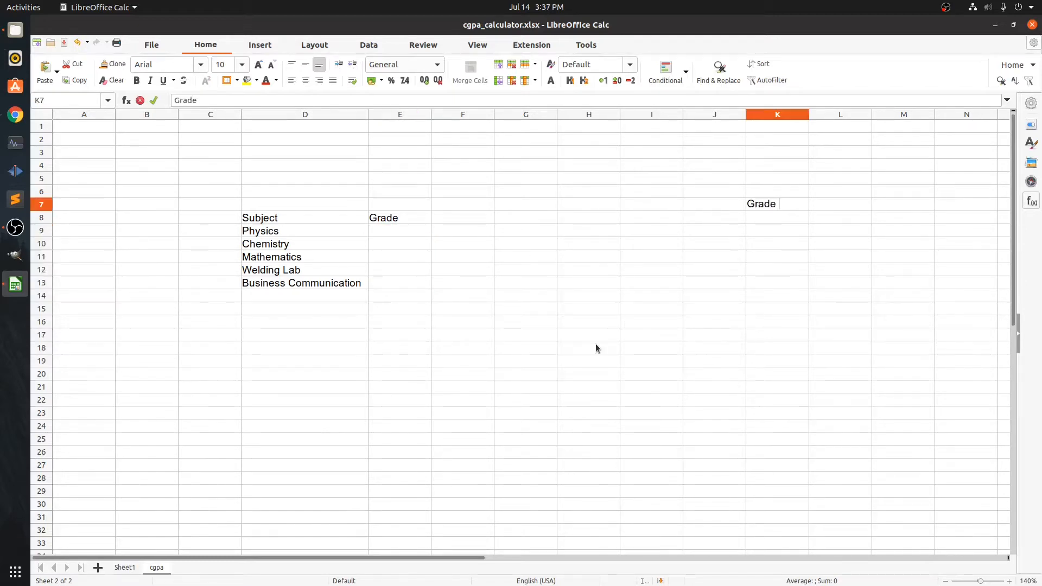
key("Return")
key("Return")
type("A")
key("Return")
type("A-")
key("Return")
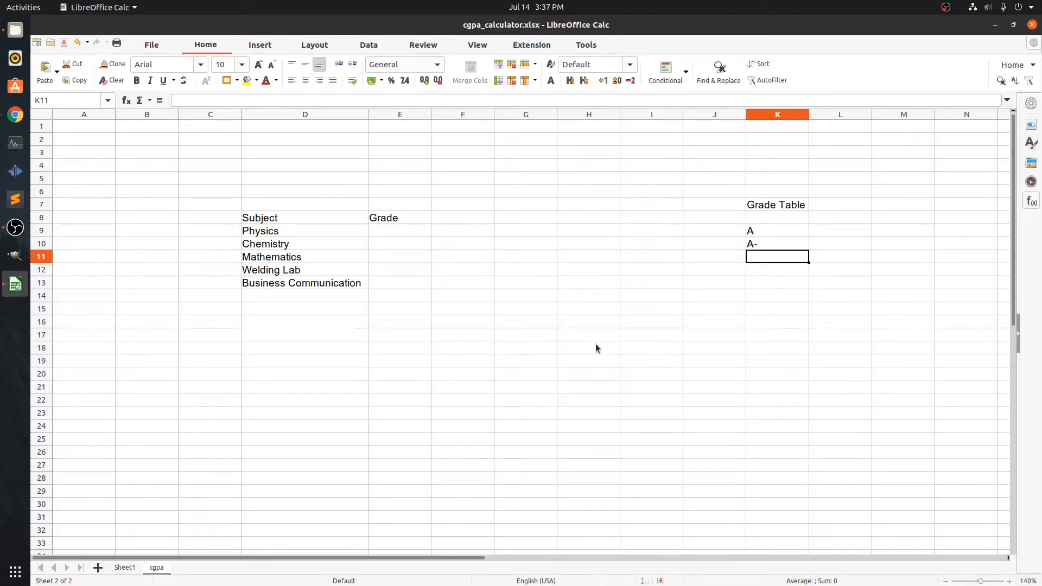
Enter the letter grades B+, B, B- and C+ in K11:K14 of the grade table.
type("B+")
key("Return")
type("B")
key("Return")
type("B-")
key("Return")
type("C+")
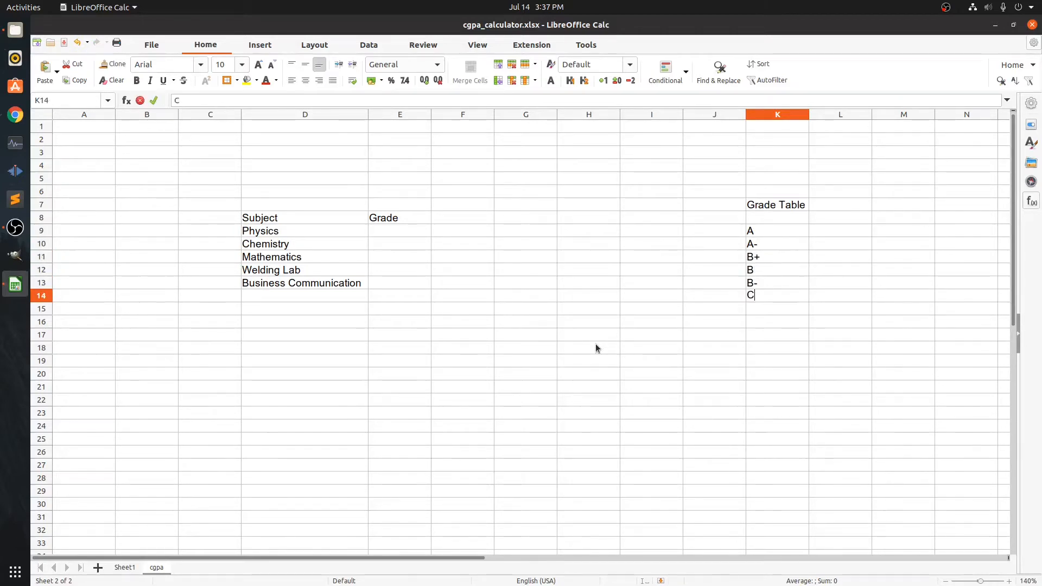
key("Return")
Complete the letter grades with C, D and F in K15:K17.
type("C")
key("Return")
type("D")
key("Return")
type("F")
key("Return")
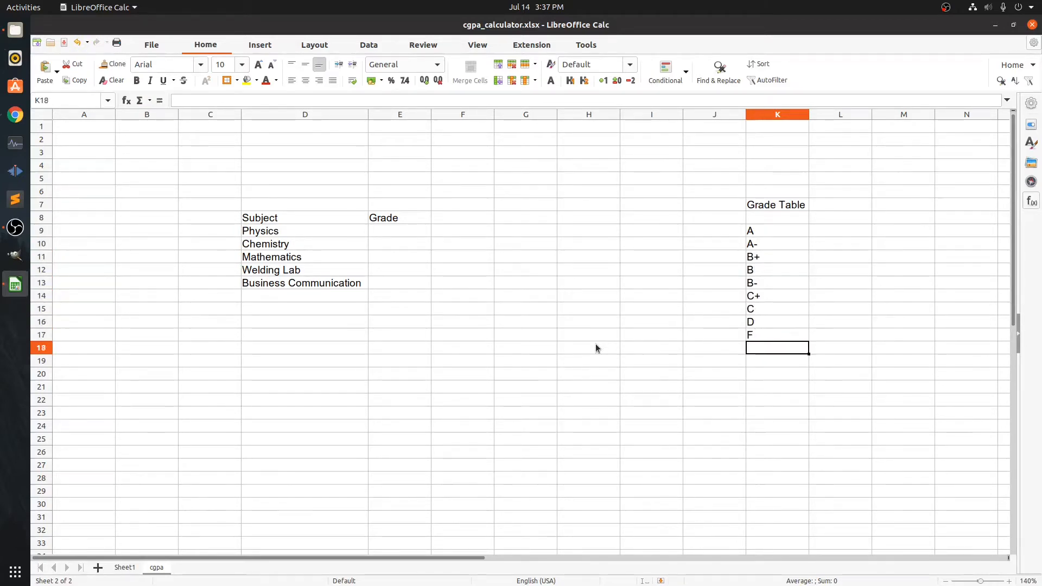
Enter the grade points 4 for A and 3.67 for A- in L9 and L10.
key("Right")
key("Up")
key("Up")
key("Up")
key("Up")
key("Up")
key("Up")
key("Up")
key("Up")
key("Up")
type("4")
key("Return")
type("3.67")
key("Return")
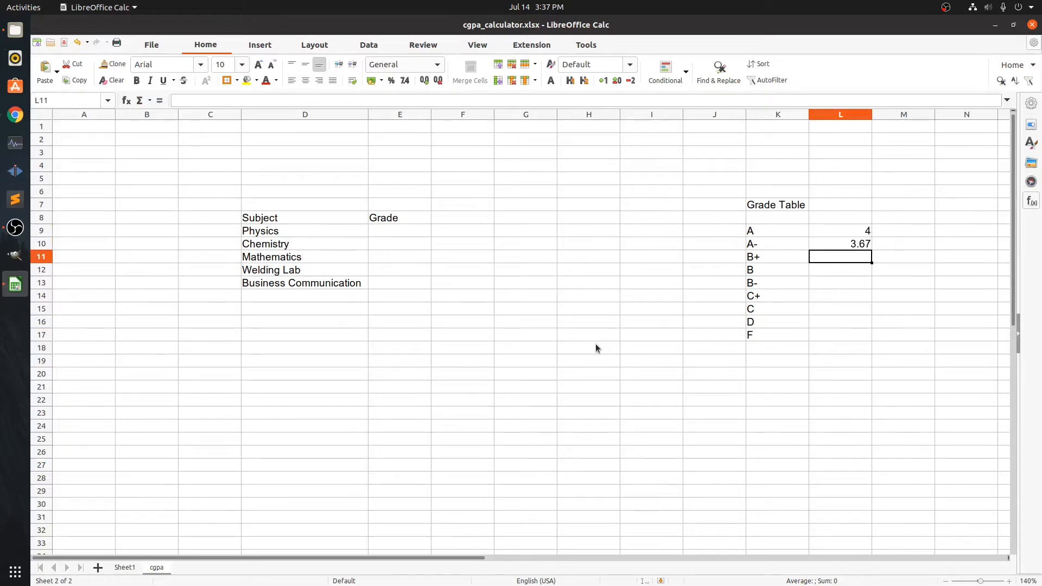
Enter the grade points 3.33, 3, 2.67 and 2.33 for B+ through C+ in L11:L14.
type("3.33")
key("Return")
type("3")
key("Return")
type("2.67")
key("Return")
type("2.33")
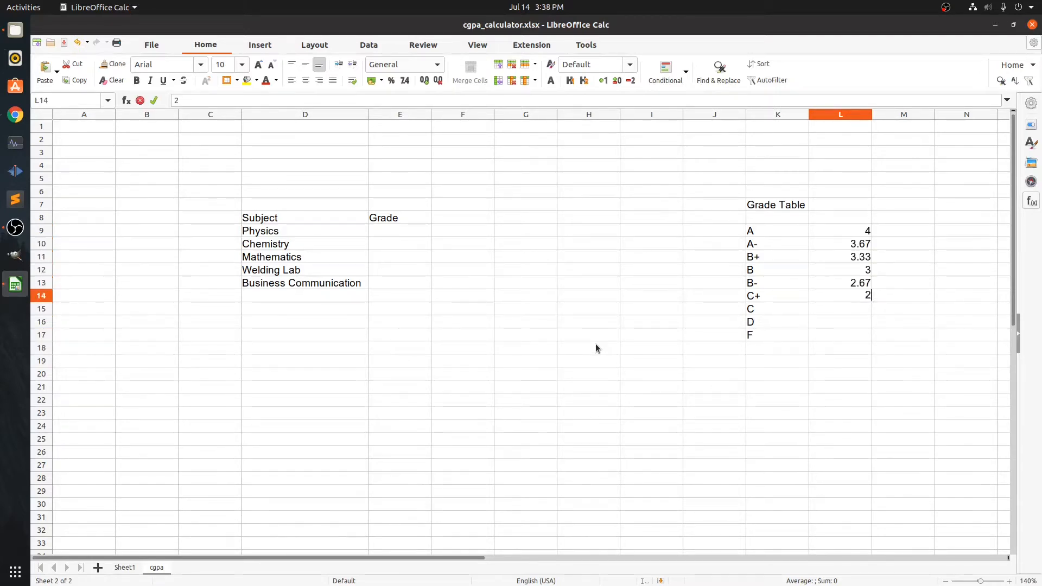
key("Return")
Enter the grade points 2, 1.67 and 0 for C, D and F in L15:L17.
type("2")
key("Return")
type("1.67")
key("Return")
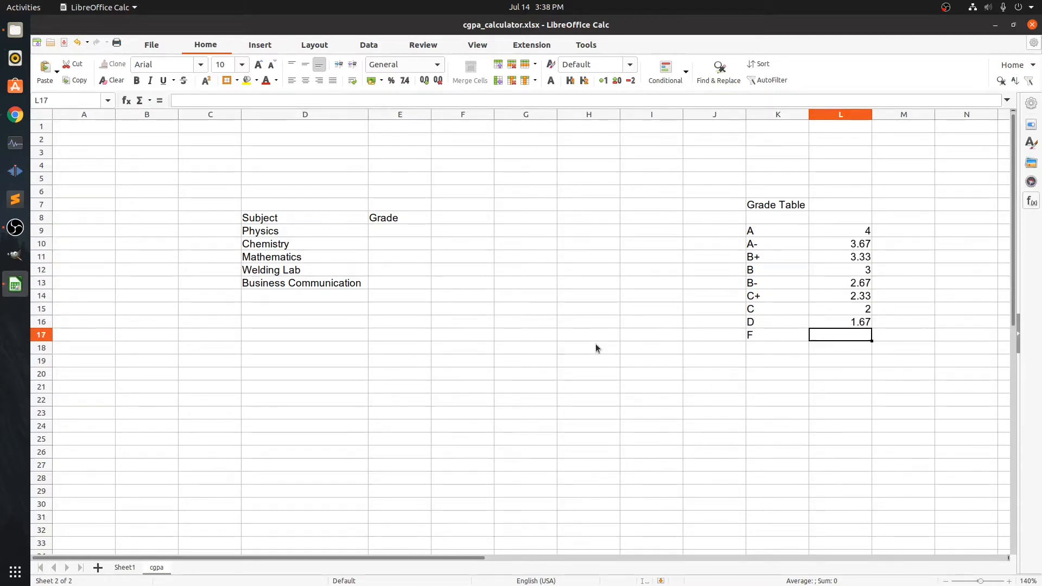
type("0")
key("Return")
key("Left")
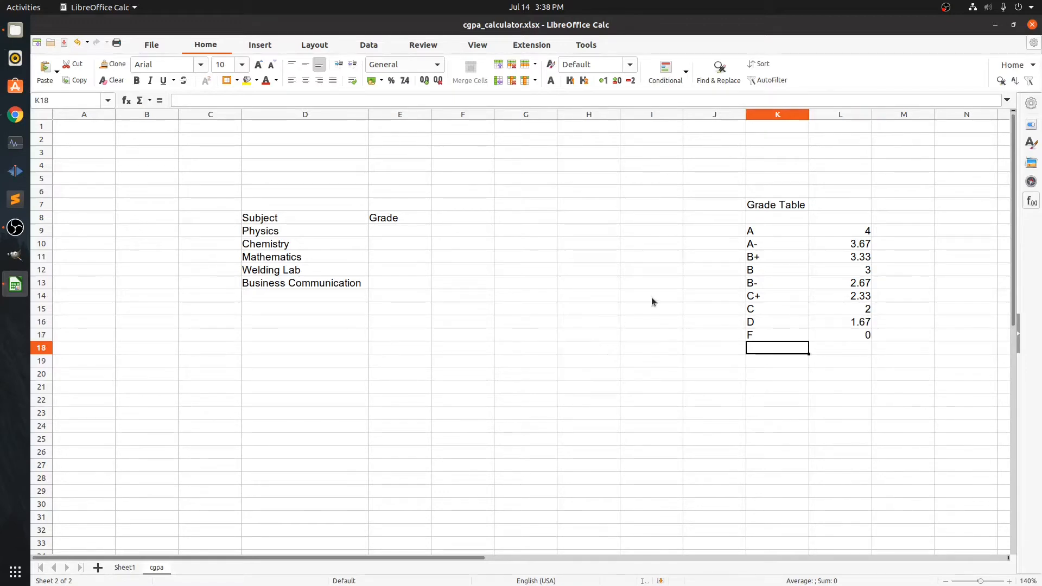
Fill the grade table cells K9:L17 with a yellow background.
left_click_drag(766, 229, 865, 334)
left_click(248, 82)
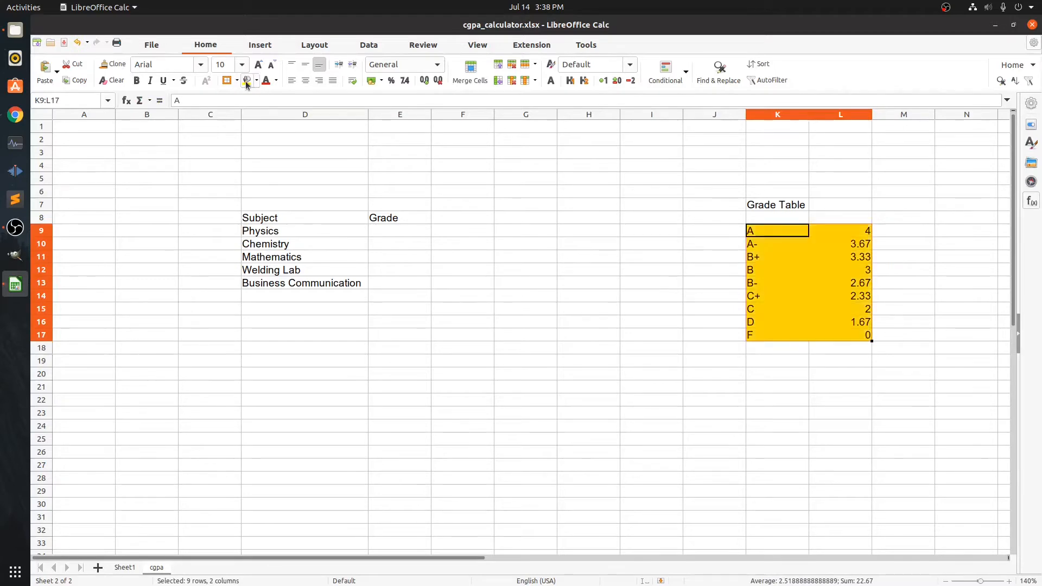
left_click(405, 232)
left_click_drag(405, 232, 400, 289)
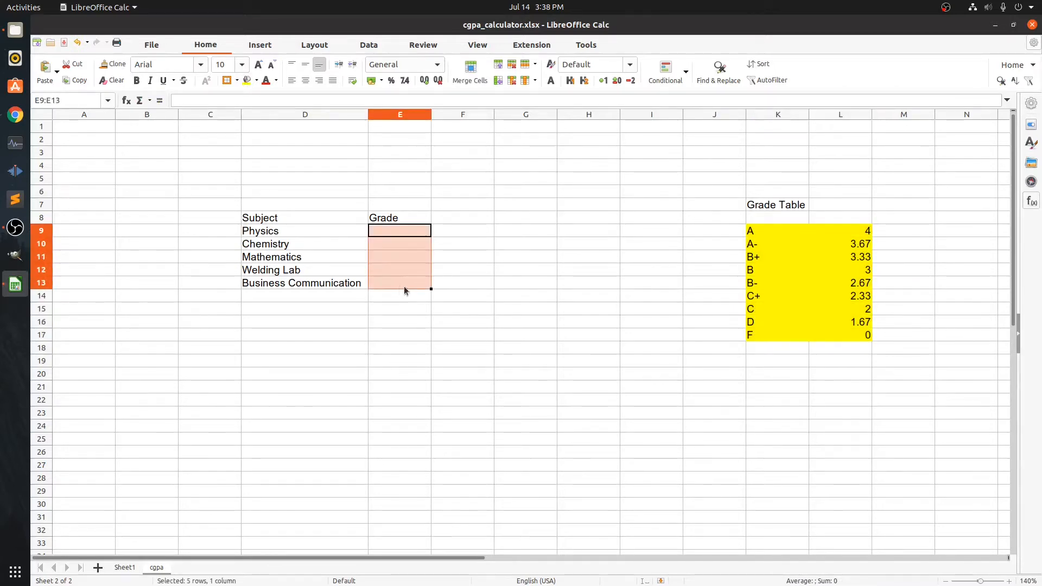
left_click_drag(755, 230, 748, 333)
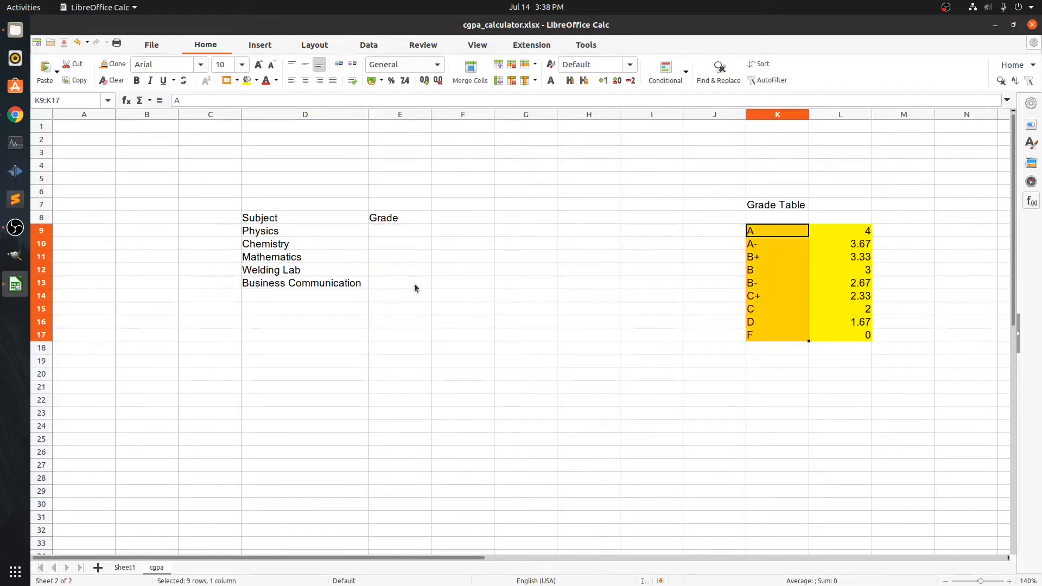
left_click(404, 270)
left_click(393, 229)
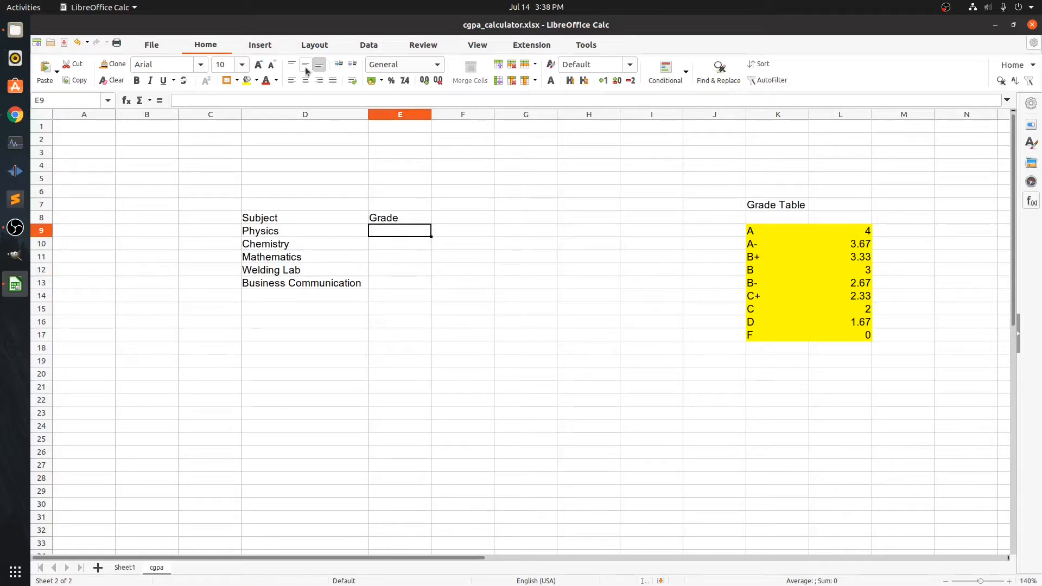
Set up a cell-range validity rule for grade cells E9:E13 with $cgpa.$K$9:$K$17 as its source.
left_click(367, 46)
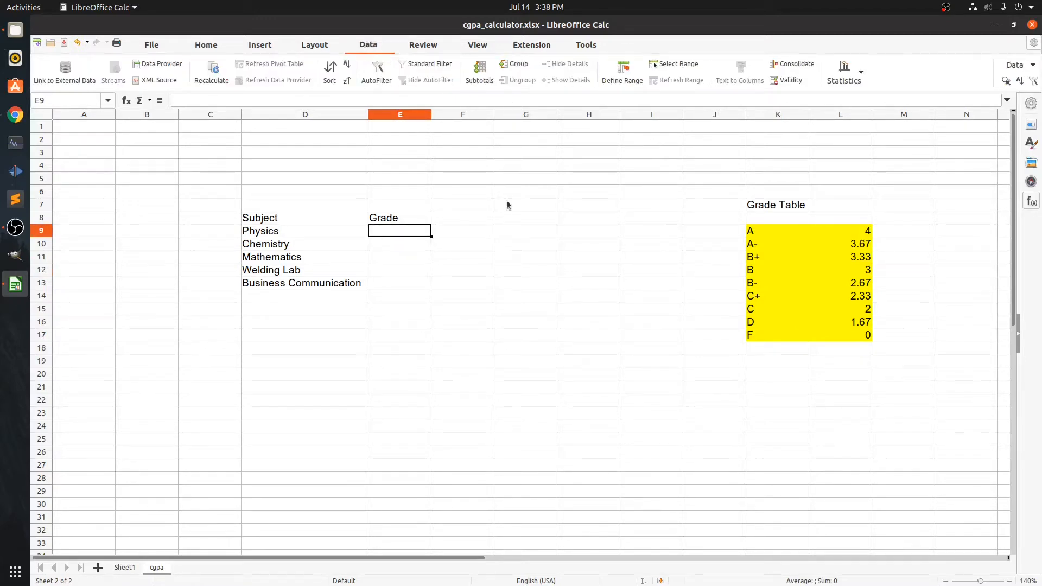
left_click_drag(417, 233, 407, 288)
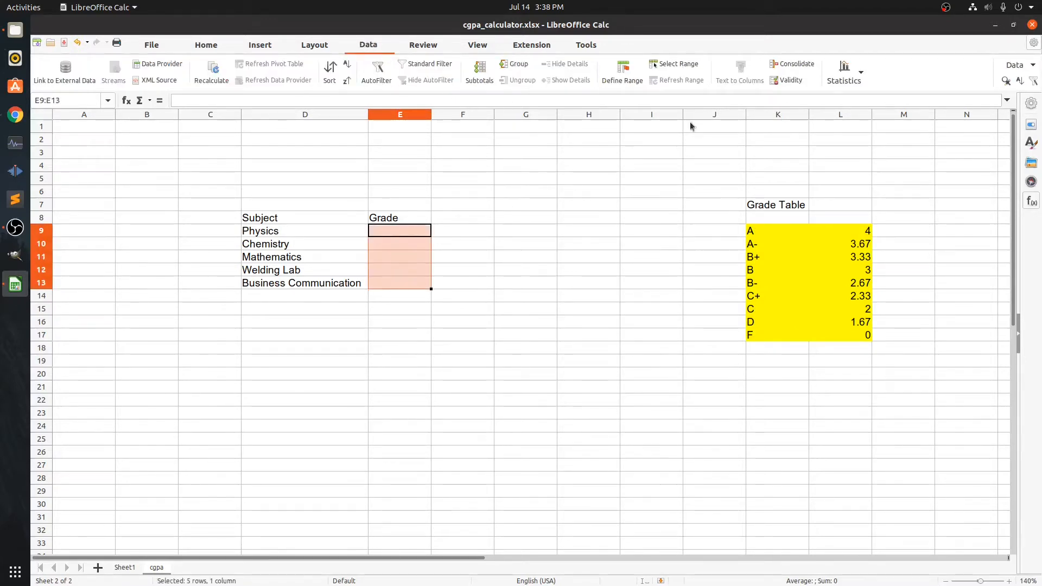
left_click(787, 80)
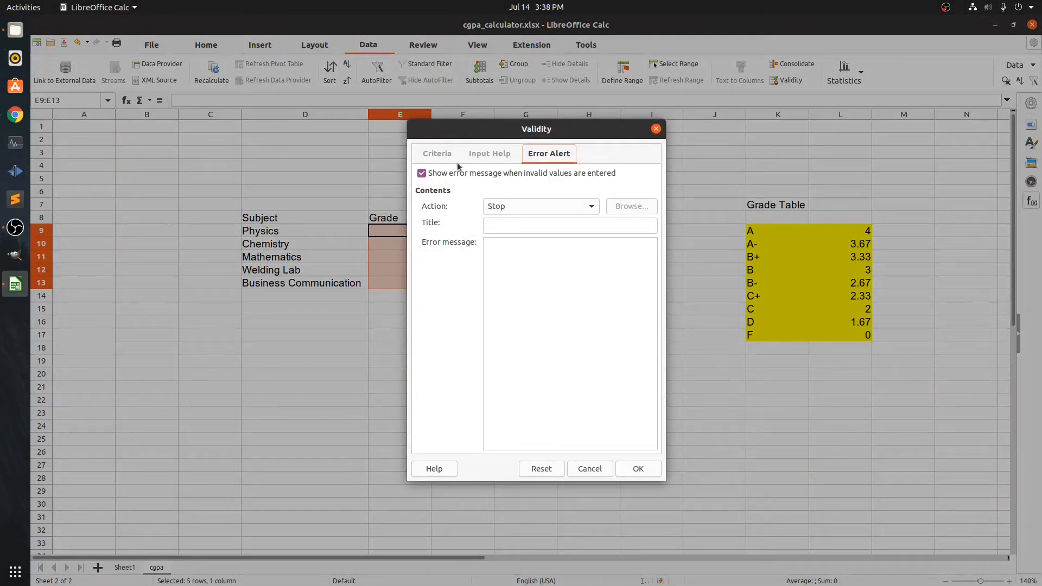
left_click(445, 157)
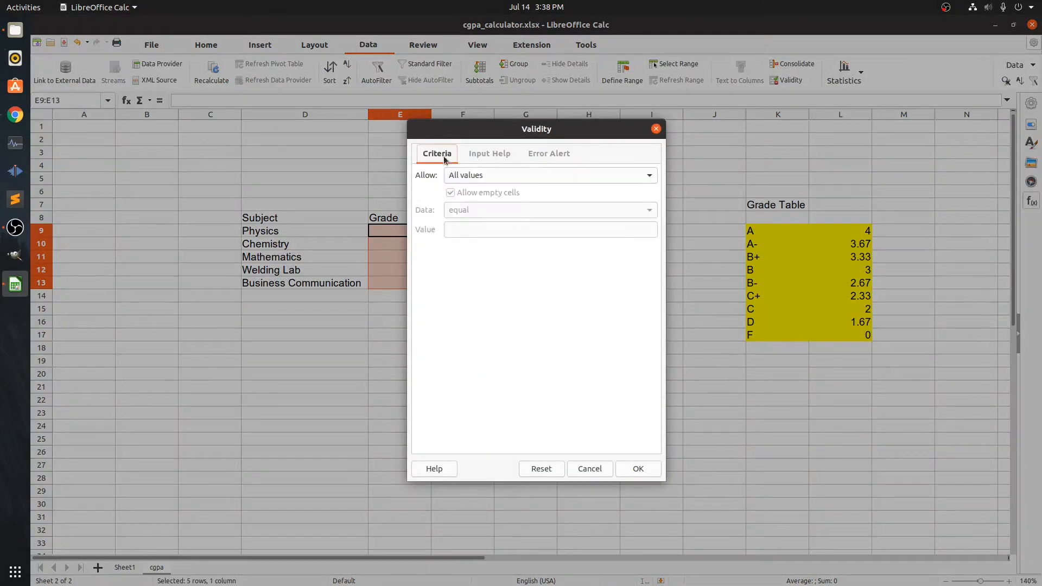
left_click(467, 175)
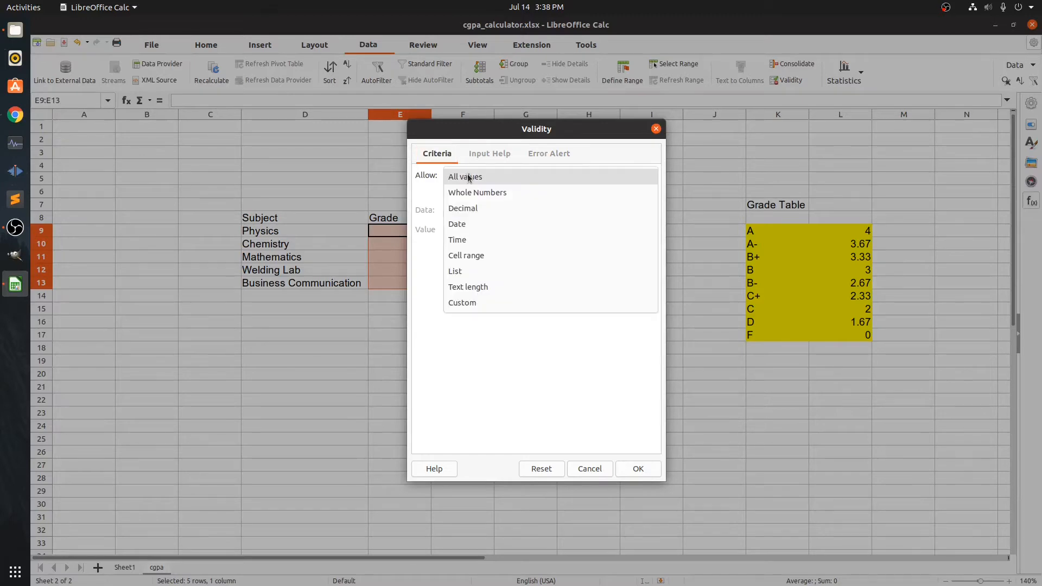
left_click(465, 255)
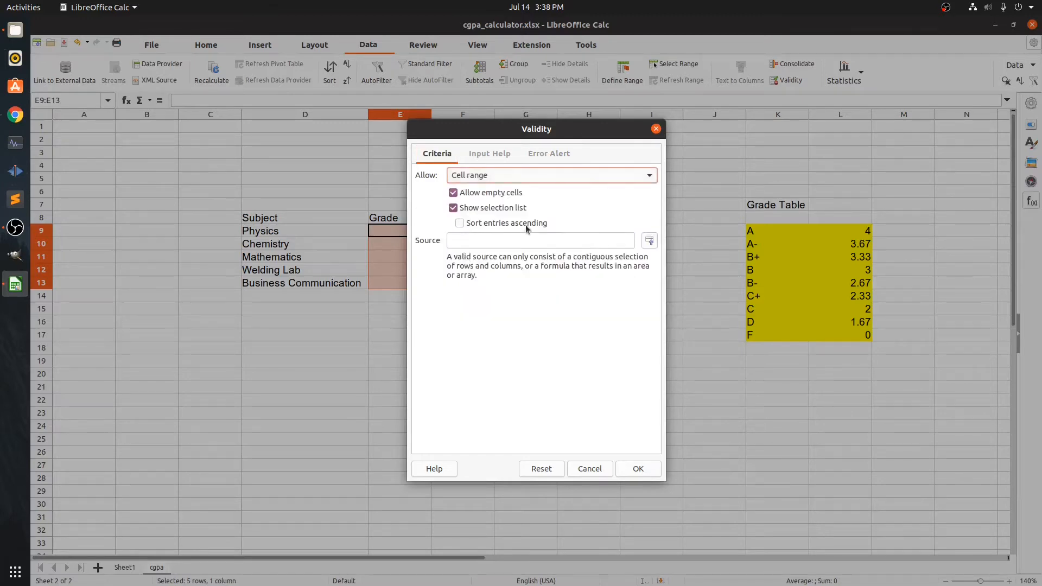
left_click(503, 241)
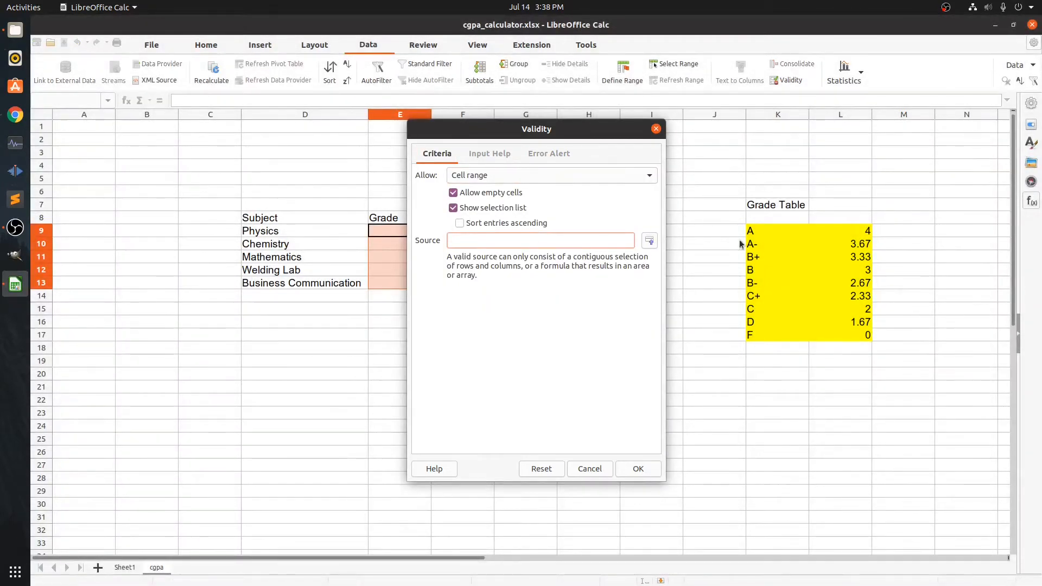
left_click_drag(766, 230, 751, 340)
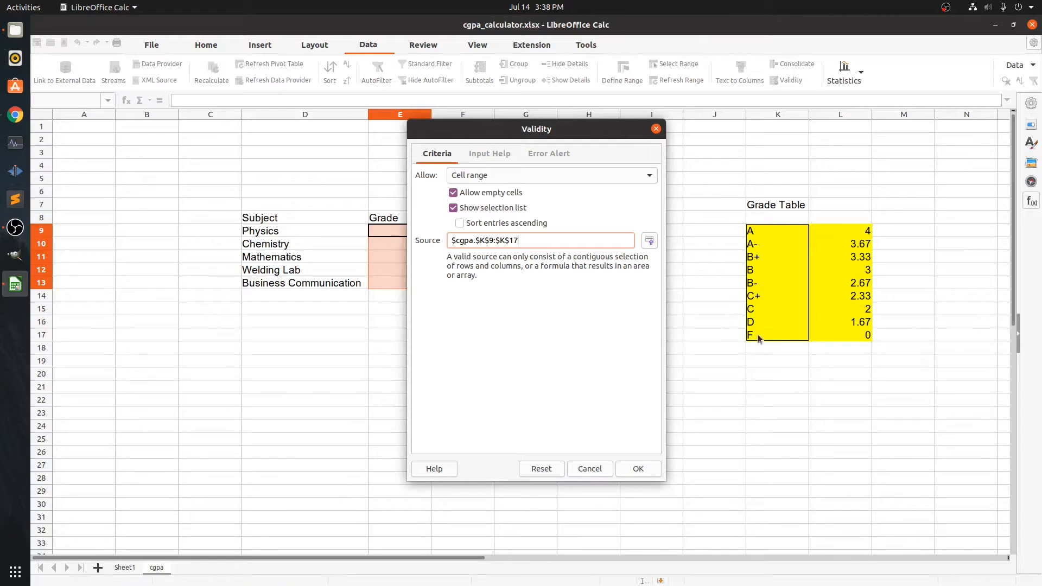
Keep the validity error alert's action at Stop and title it "Invalid Grade!".
left_click(491, 153)
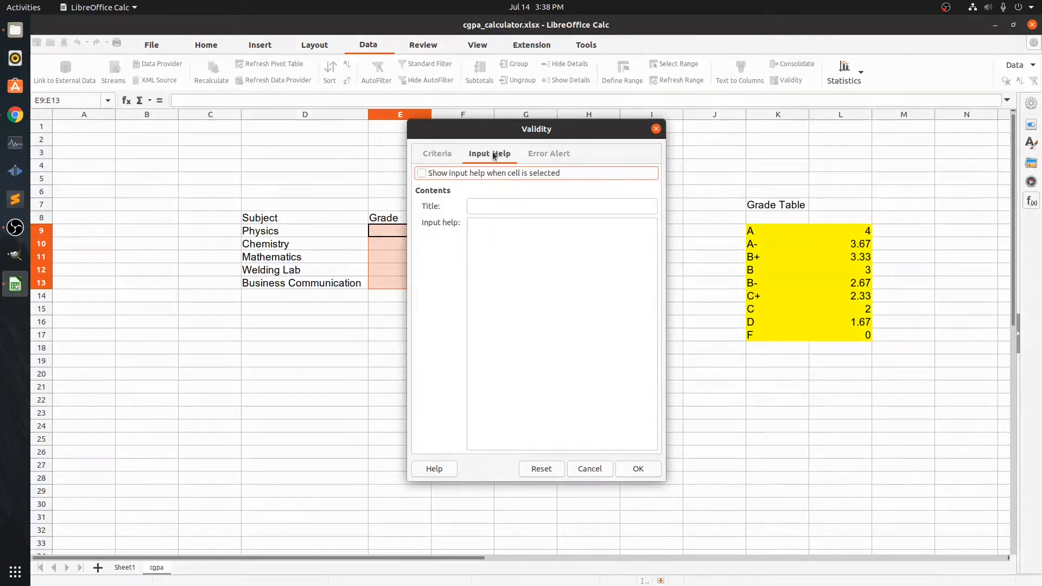
left_click(549, 153)
left_click(514, 208)
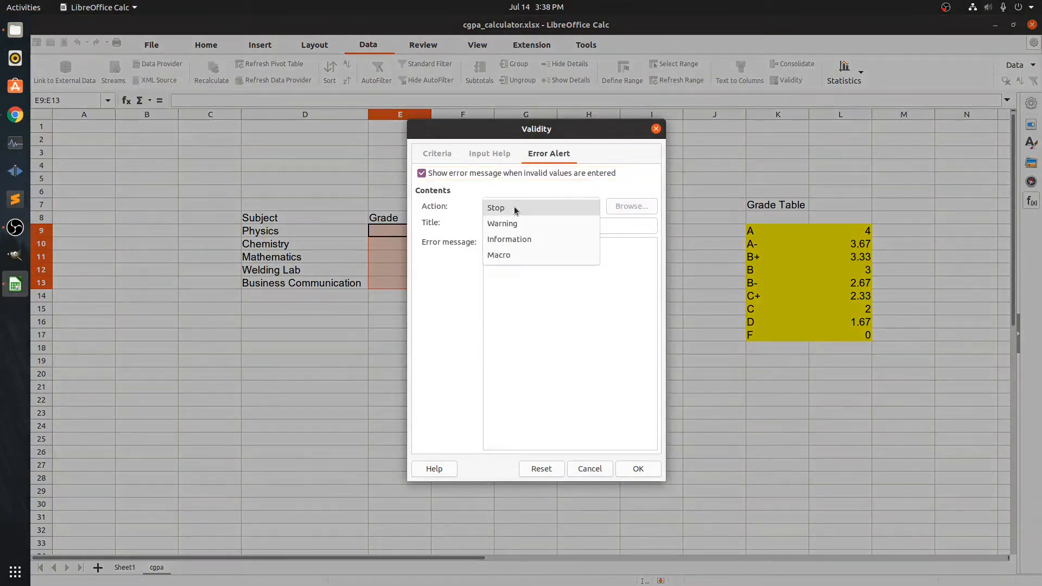
left_click(509, 207)
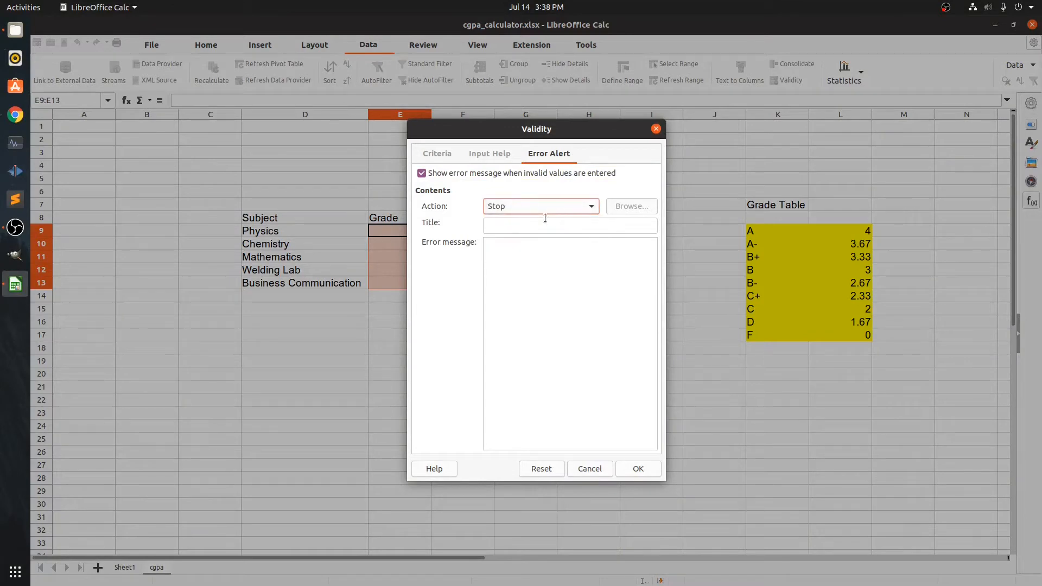
left_click(546, 226)
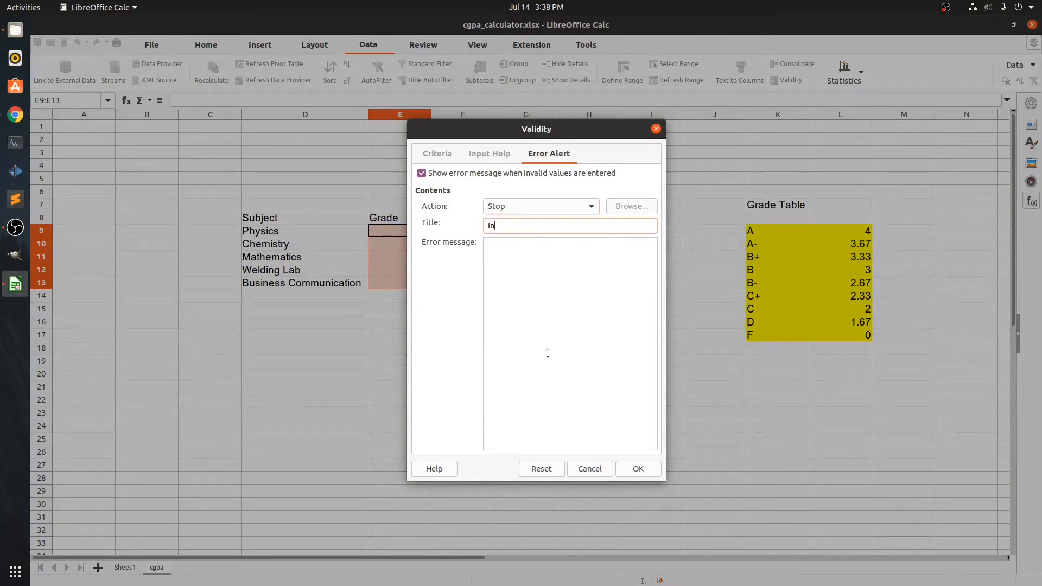
type("Invalid Grade!")
Set the error message to "Your grade is not a valid grade", blank line, "Valid Grades are: A, A-, B+, B, B-, C+, C, D, F" and apply.
left_click(548, 353)
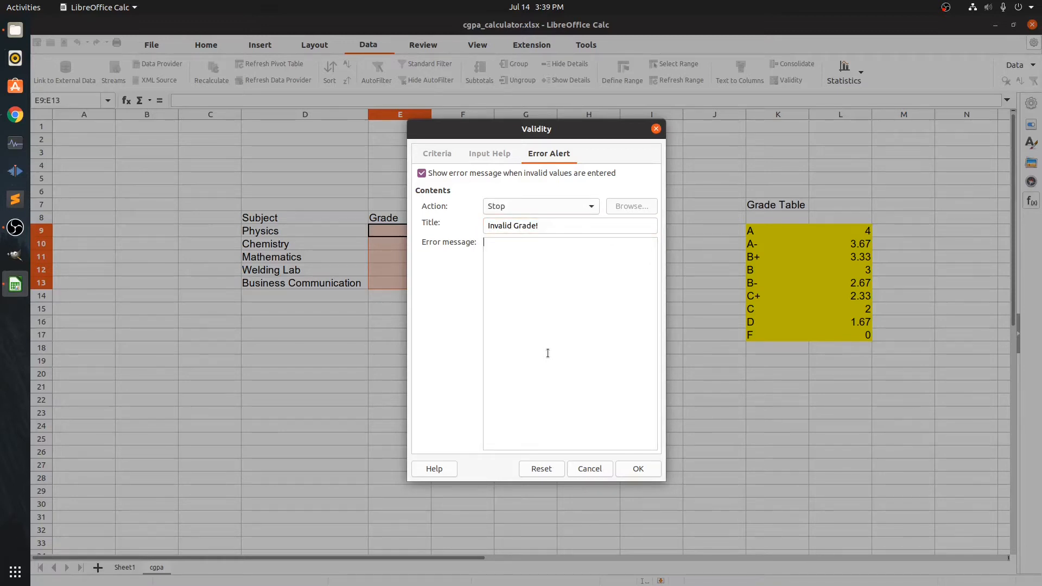
type("Y")
key("Return")
type("Valid Grades are: A, A-, B+, B, B-, C+, C, D, F")
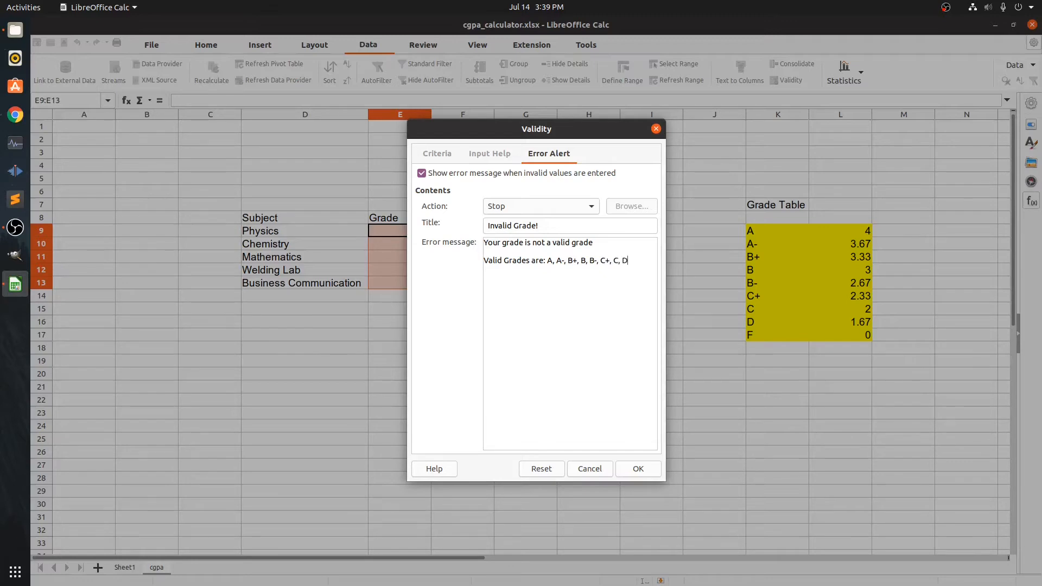
left_click(637, 469)
Choose grade A for Chemistry in E10 from the cell's selection list.
left_click(408, 312)
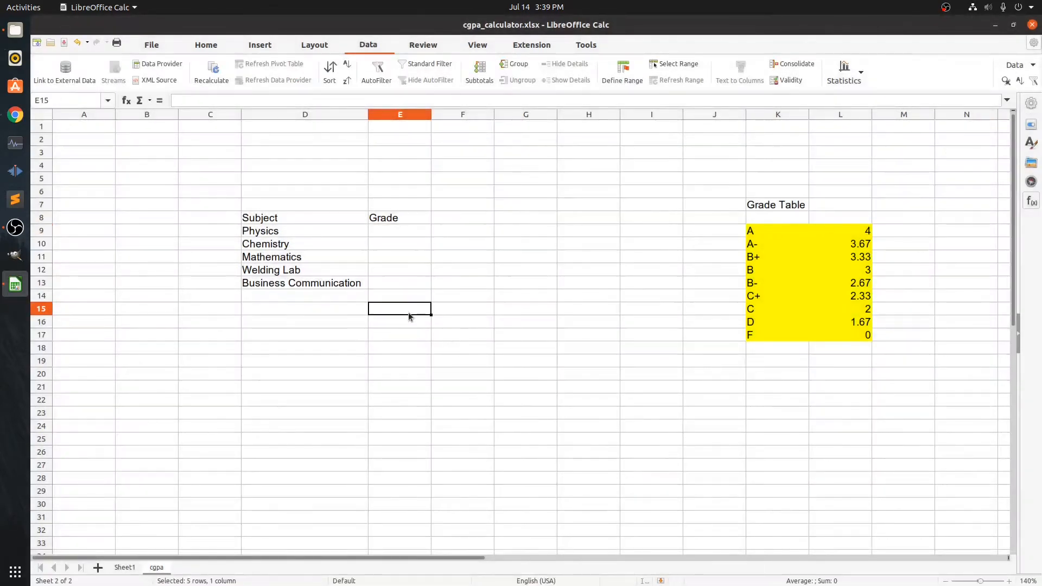
left_click(407, 248)
left_click(435, 244)
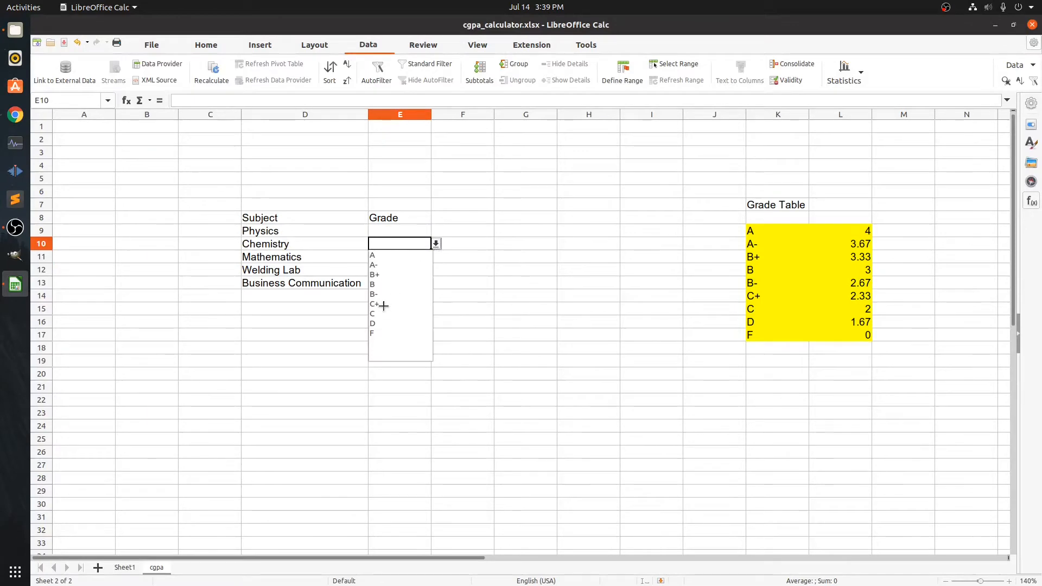
left_click(373, 257)
left_click(386, 295)
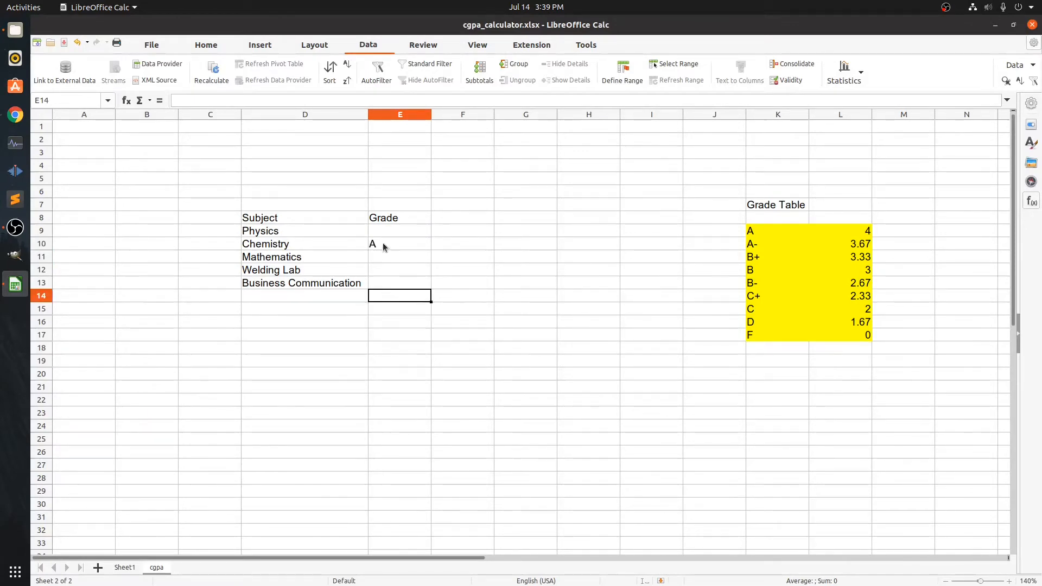
Try to enter the invalid grade X for Chemistry in E10 to test the error alert.
left_click(383, 247)
type("X")
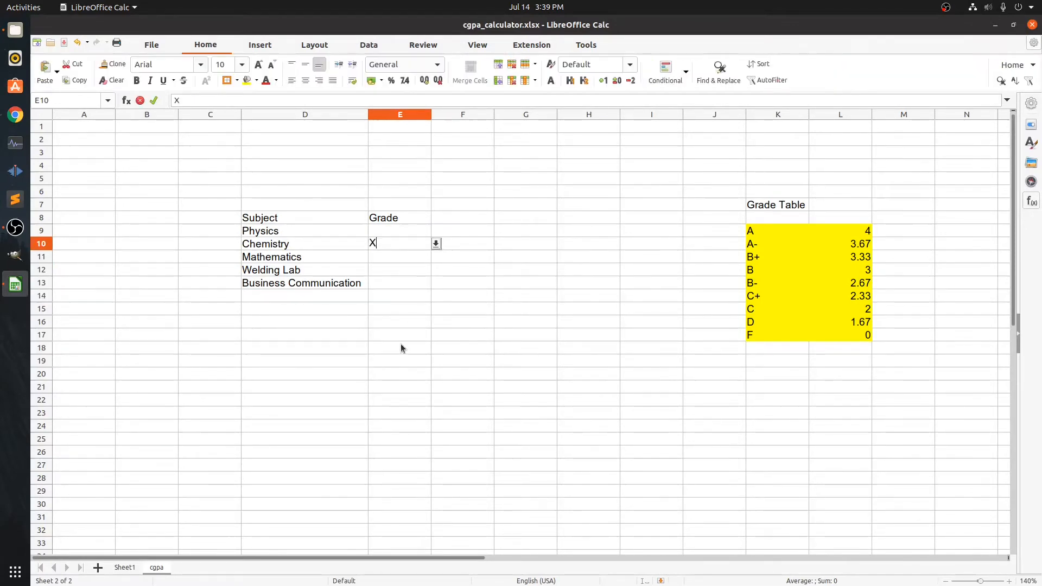
key("Return")
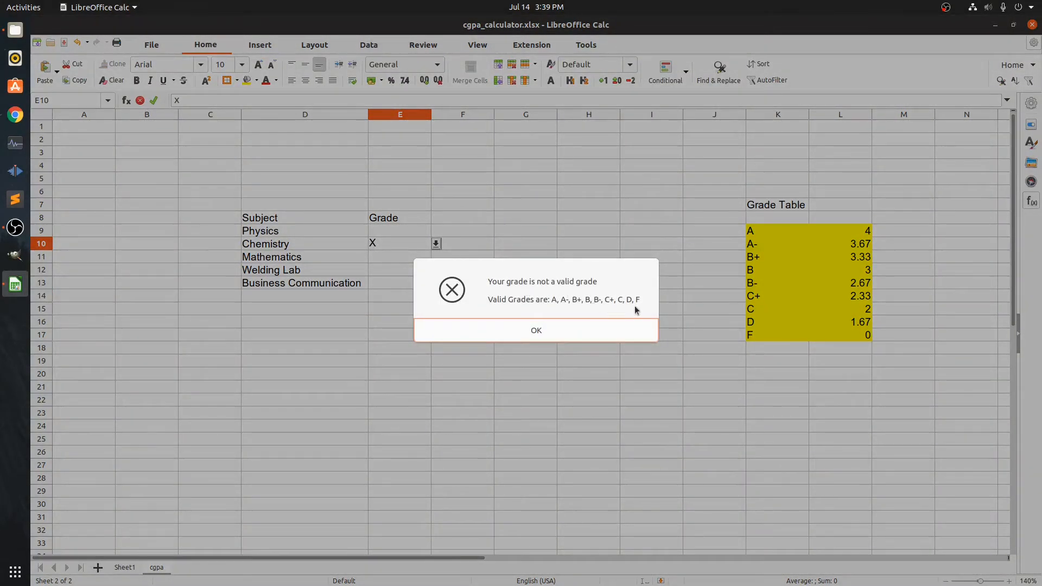
left_click(569, 333)
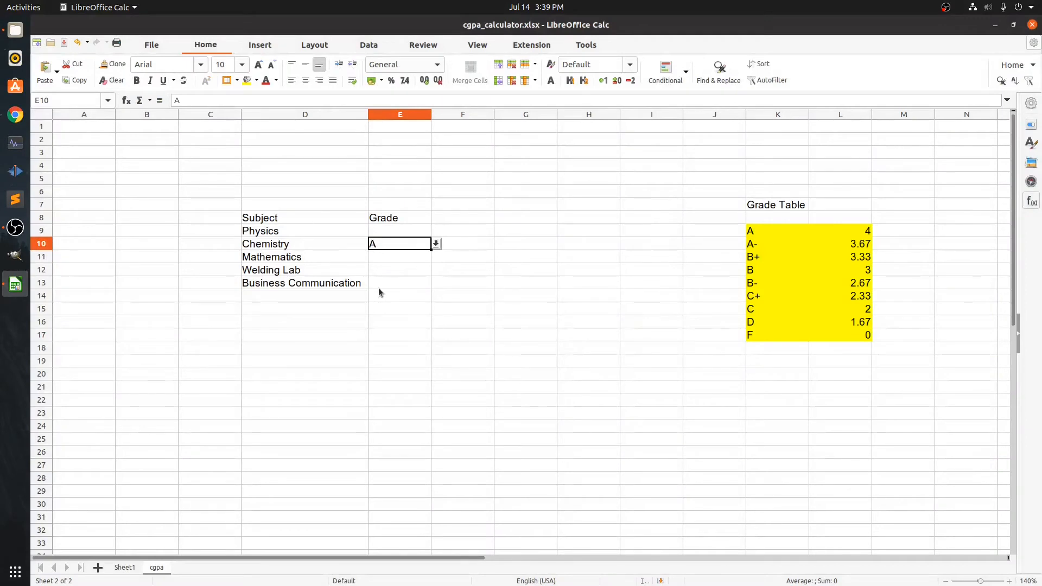
Clear the test grade from the Chemistry cell E10.
key("Delete")
key("Up")
key("Down")
key("Down")
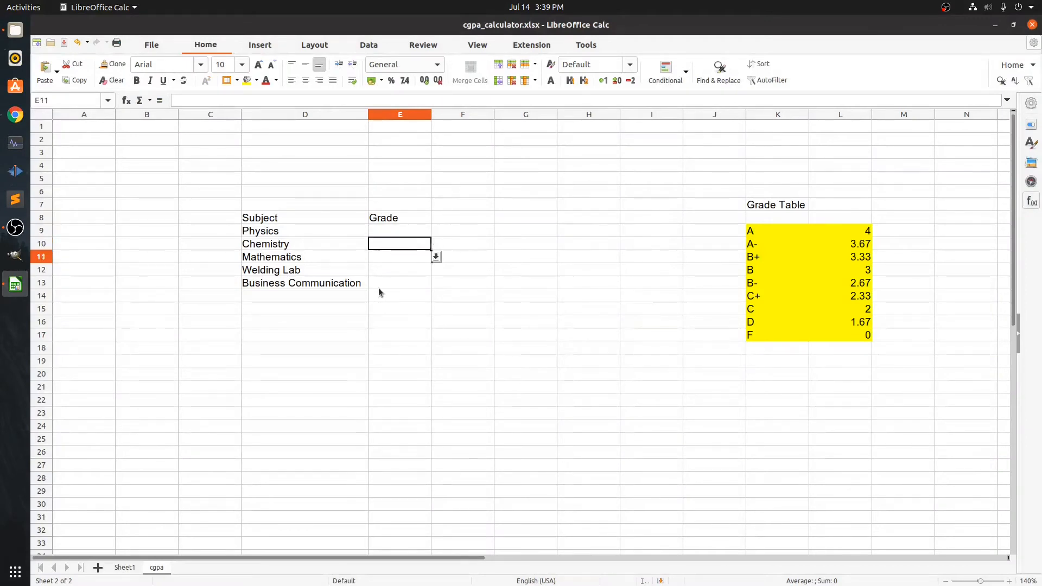
Add the column header "Grade Point" in F8 beside the Grade header.
key("Down")
key("Up")
key("Up")
key("Up")
key("Right")
key("Up")
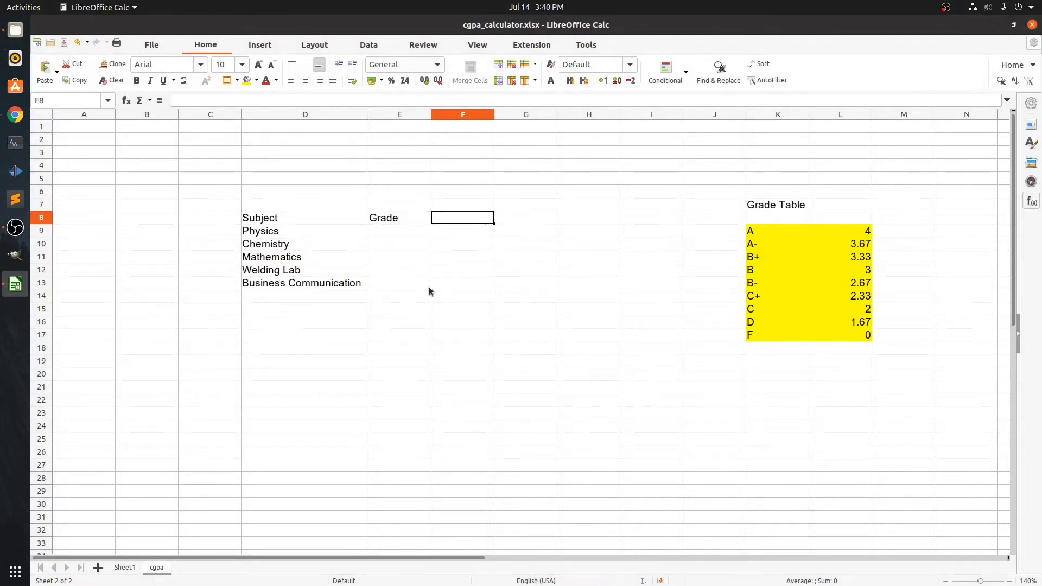
type("GP")
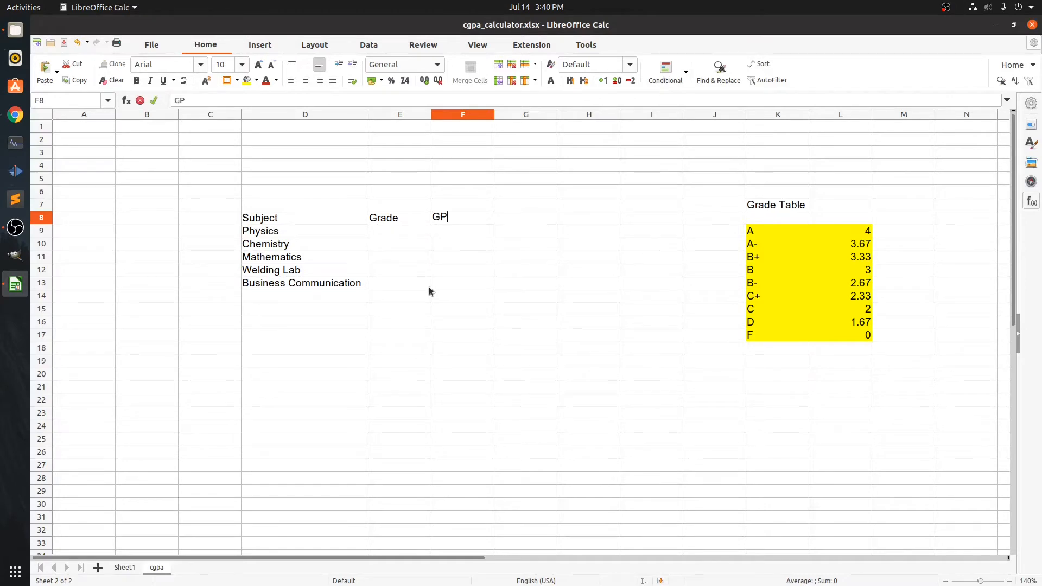
key("BackSpace")
type("rade Point")
key("Return")
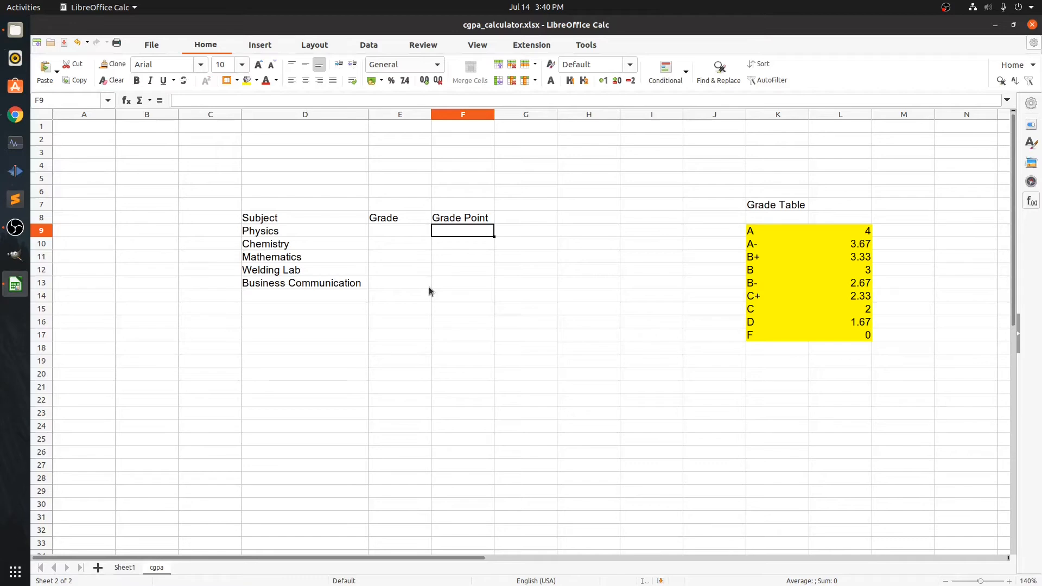
Write the formula =VLOOKUP(E9,K9:L17,2,0) in F9 to look up the Physics grade point from the grade table.
type("=")
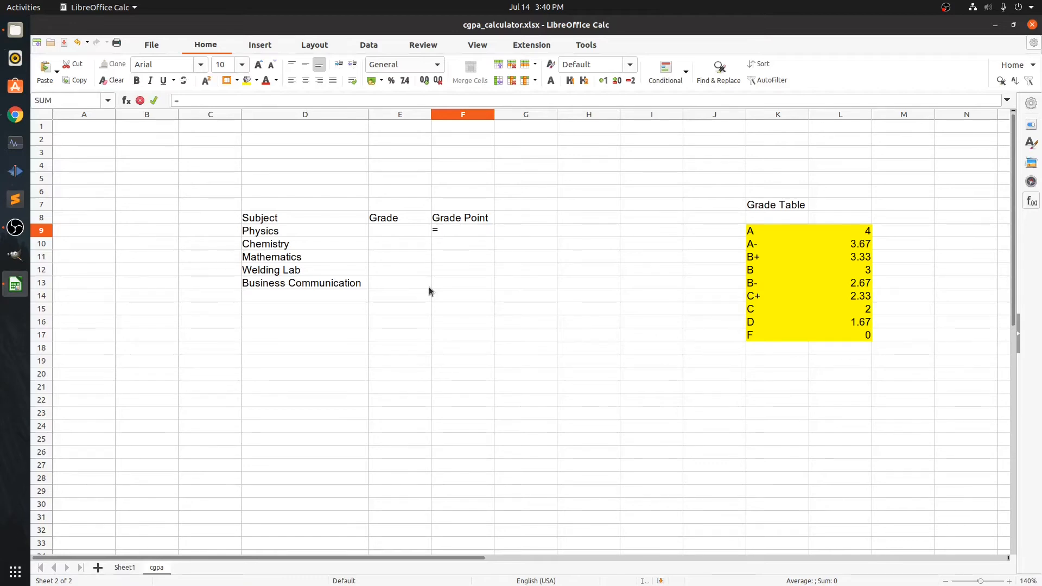
type("vl")
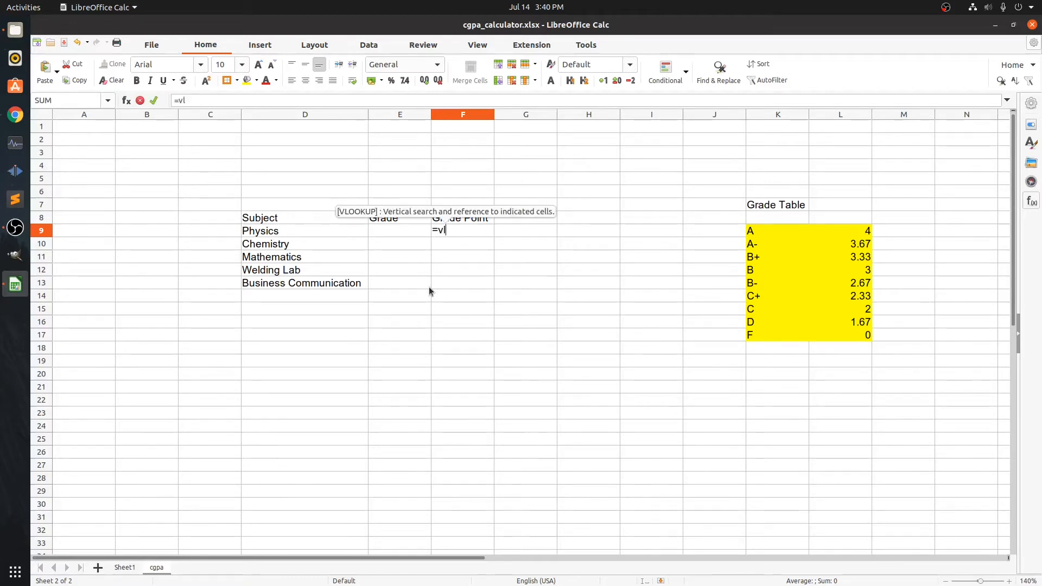
type("ookup(")
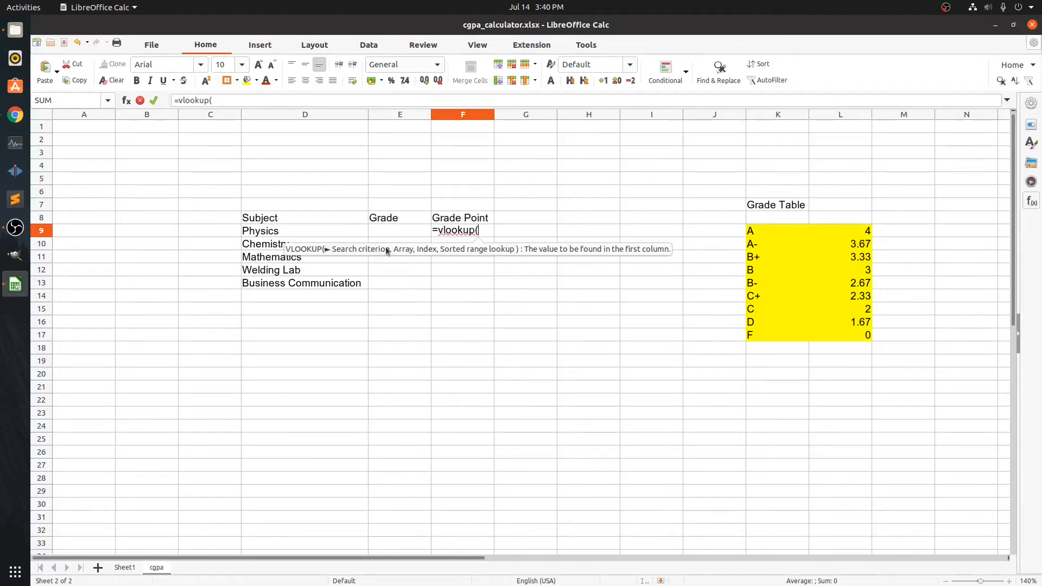
left_click(395, 229)
type(",")
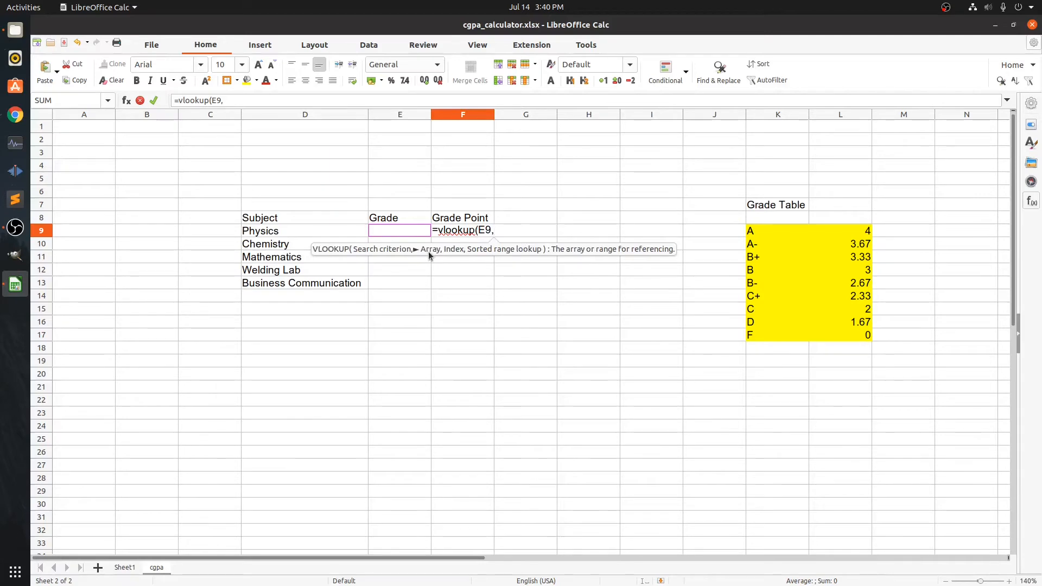
left_click_drag(754, 232, 821, 329)
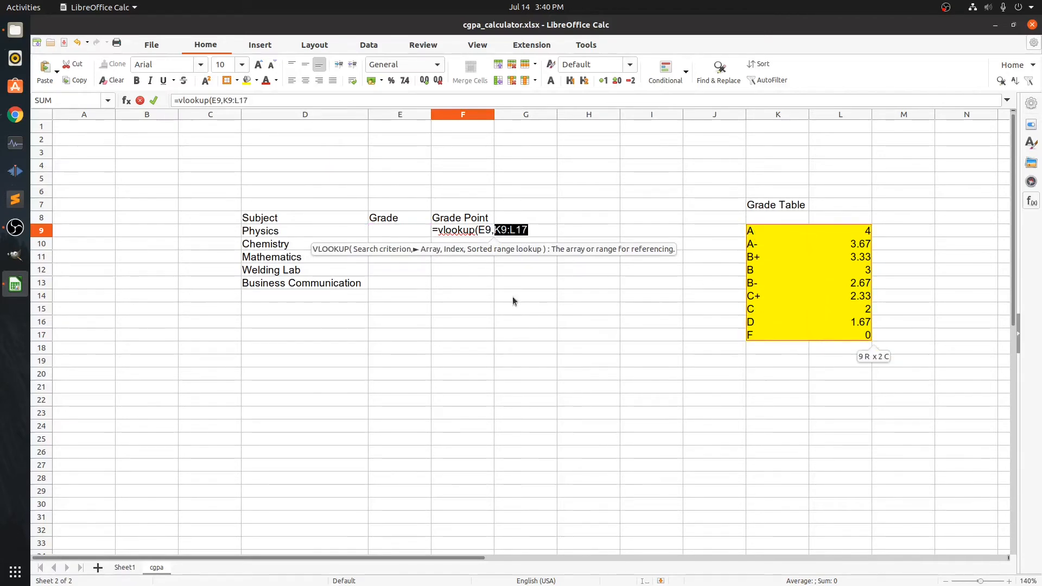
type(",")
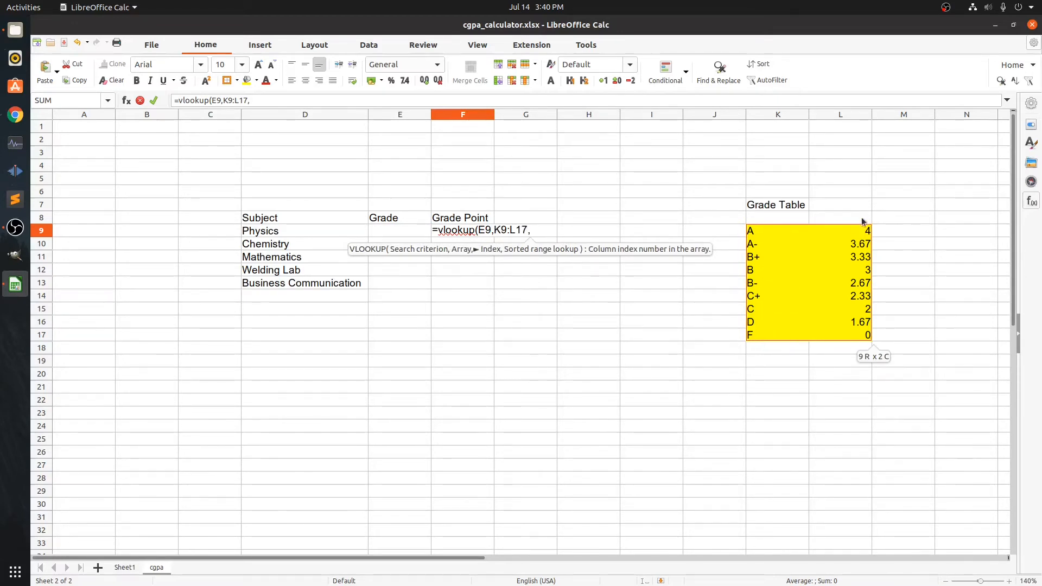
type("2,")
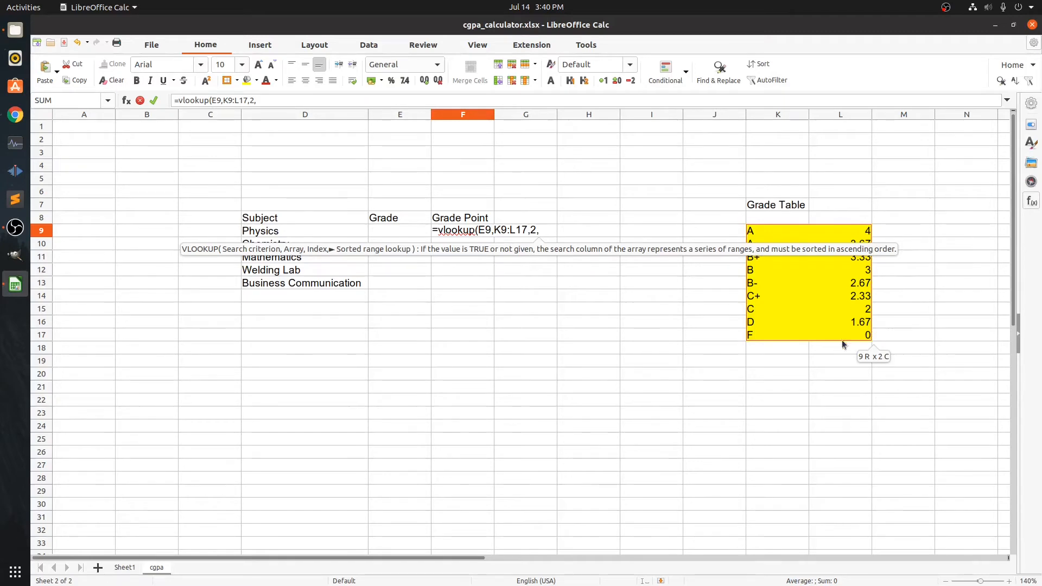
type("0)")
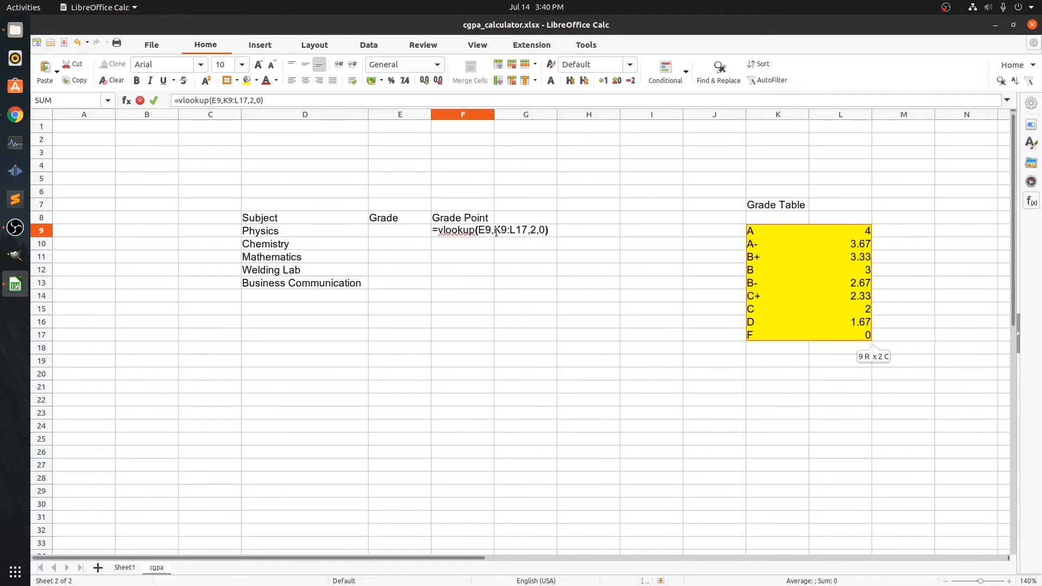
Make the grade table range in the F9 formula absolute as $K$9:$L$17 and commit the formula.
left_click_drag(495, 232, 528, 232)
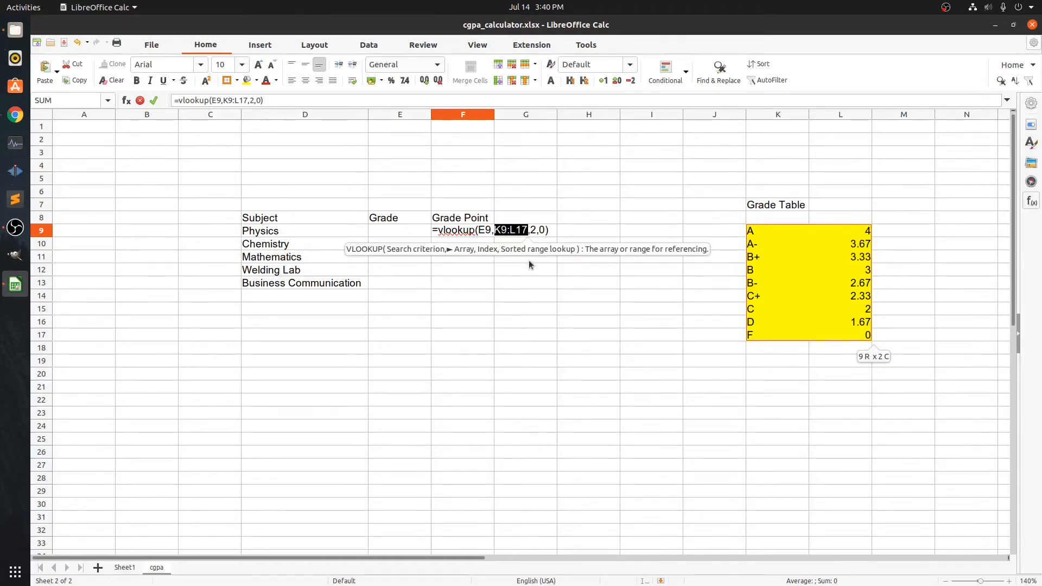
key("F4")
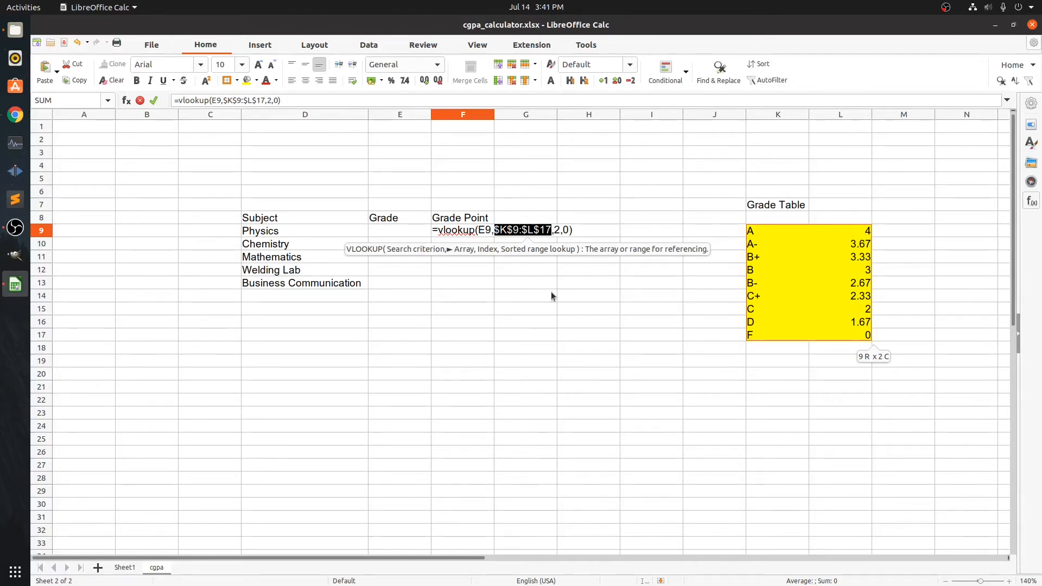
key("Return")
Fill the VLOOKUP formula from F9 down to F13 for the remaining subjects.
key("Up")
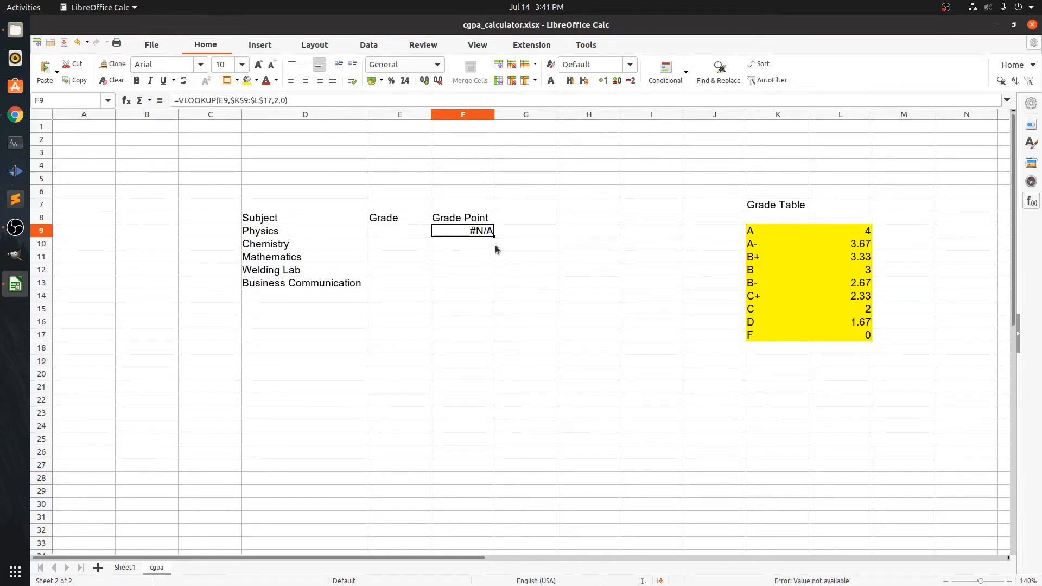
left_click_drag(493, 237, 486, 285)
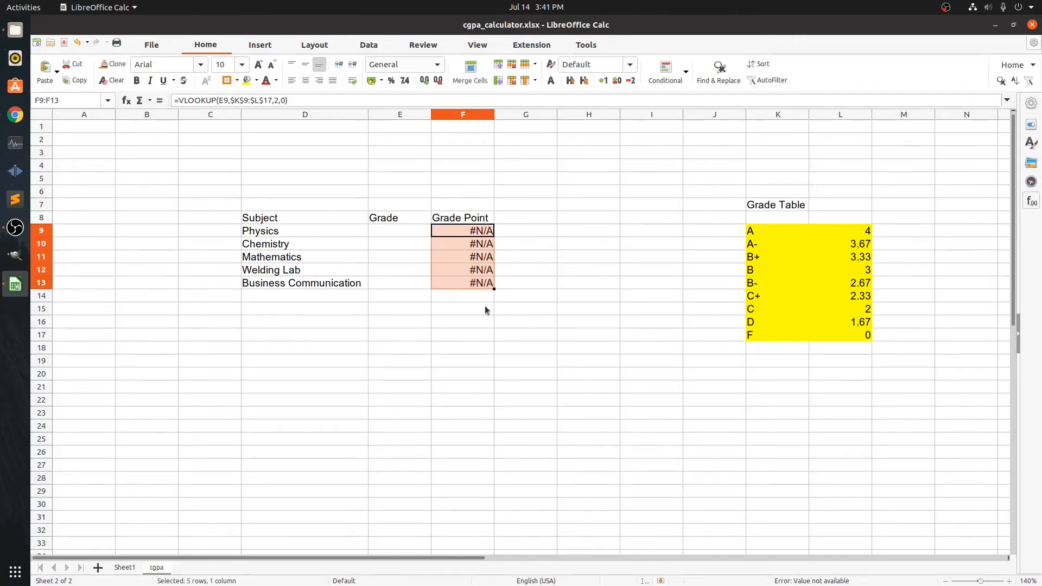
left_click(471, 300)
Try grades A and B- for Physics in E9 to test the grade point lookup.
left_click(405, 230)
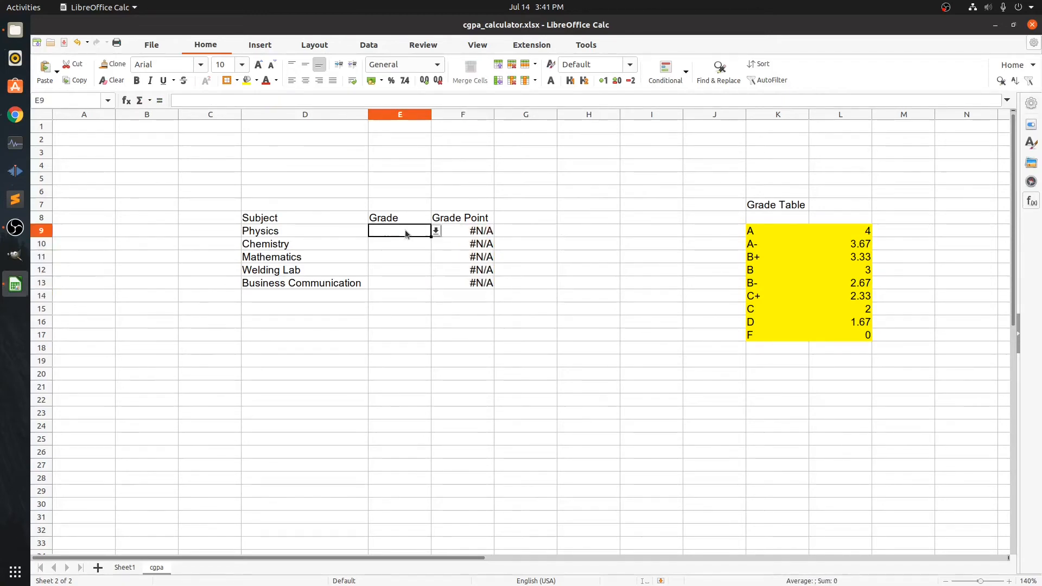
left_click(436, 231)
left_click(389, 246)
left_click(436, 230)
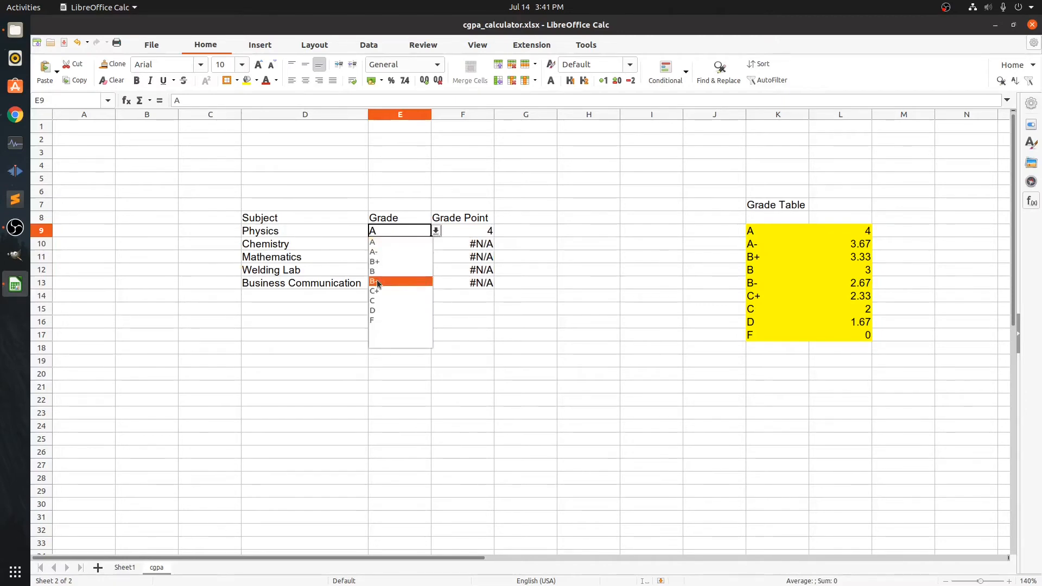
left_click(376, 282)
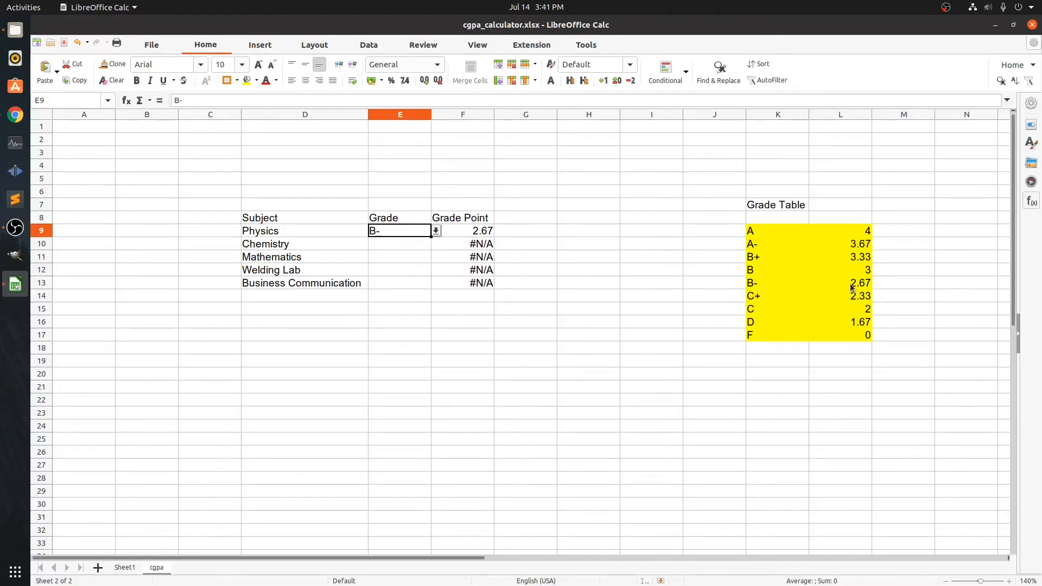
Set the grades to C for Physics, A for Chemistry, B+ for Mathematics, C+ for Welding Lab and D for Business Communication.
left_click(435, 231)
left_click(379, 300)
left_click(421, 245)
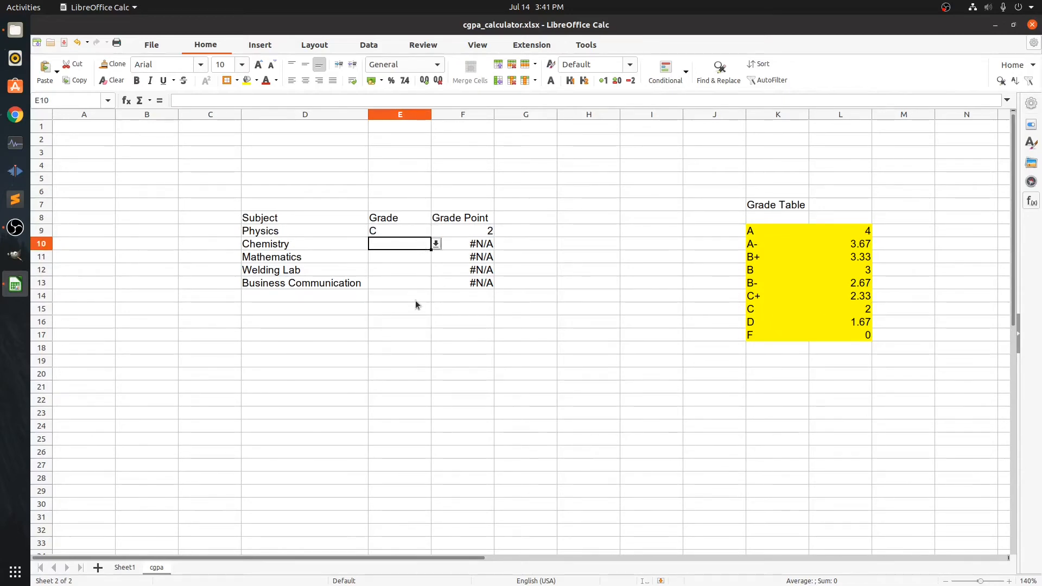
type("A")
key("Return")
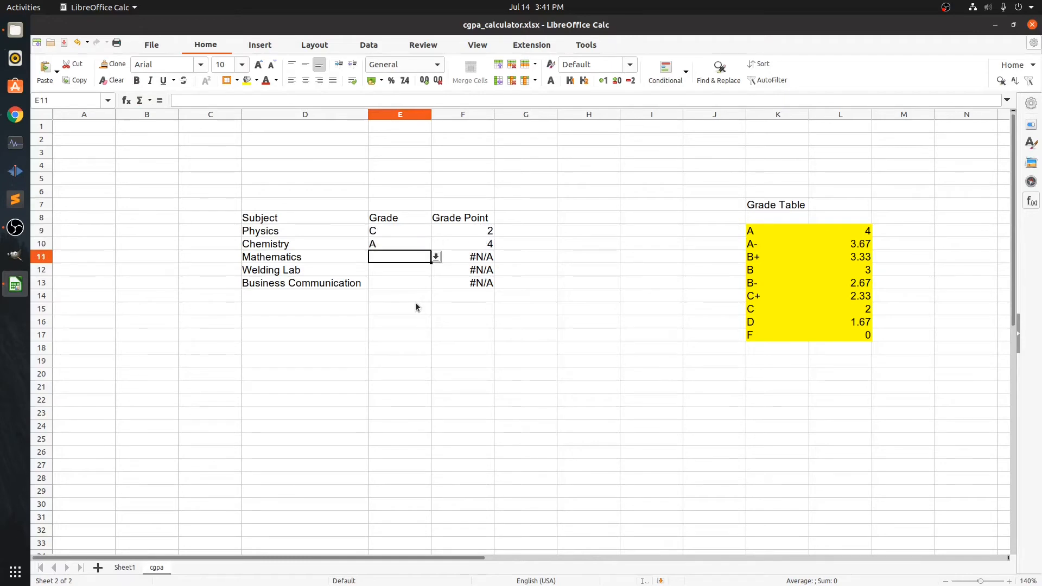
type("B+")
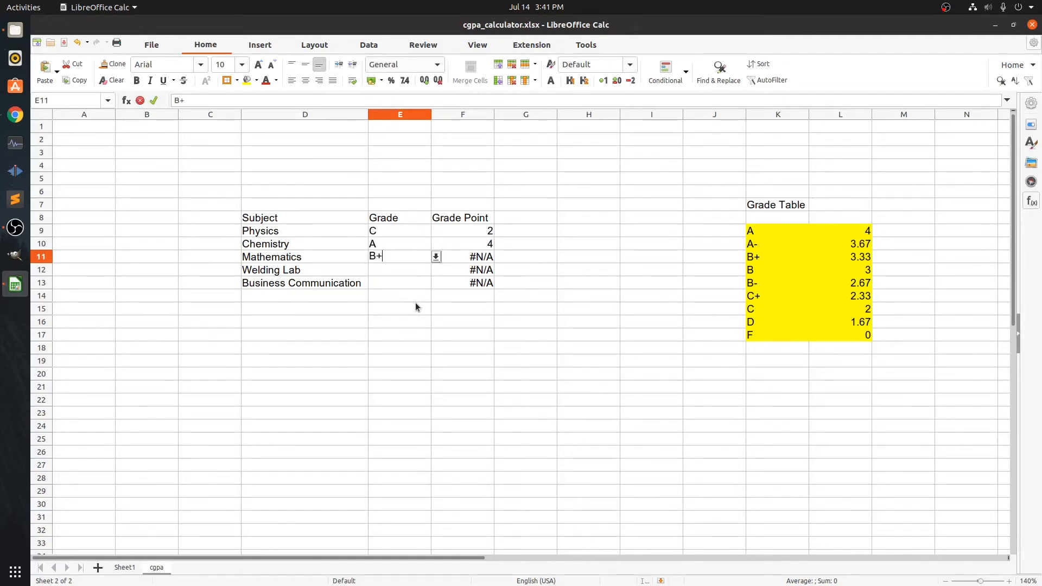
key("Return")
type("C+")
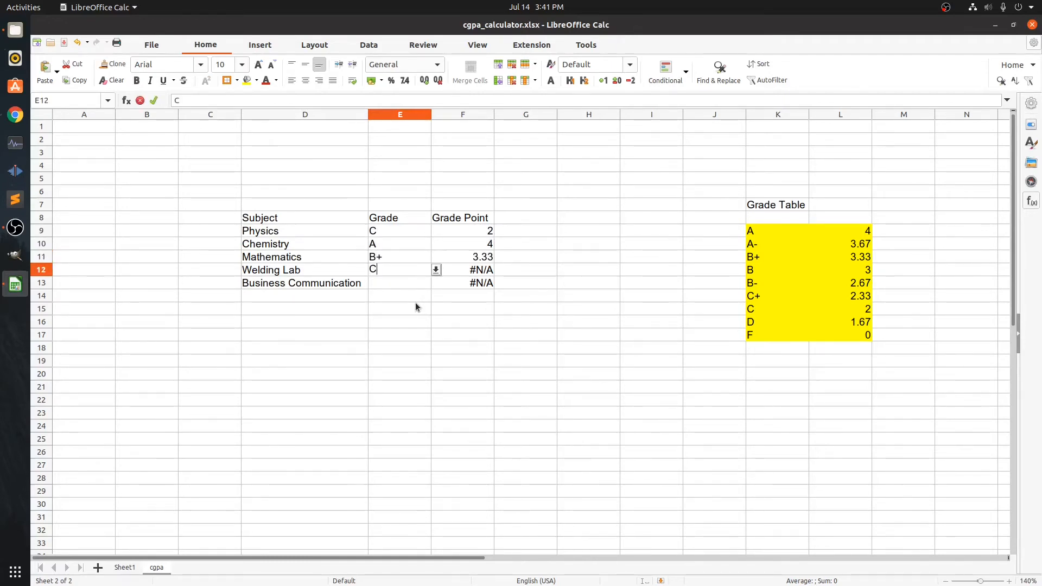
key("Return")
type("D")
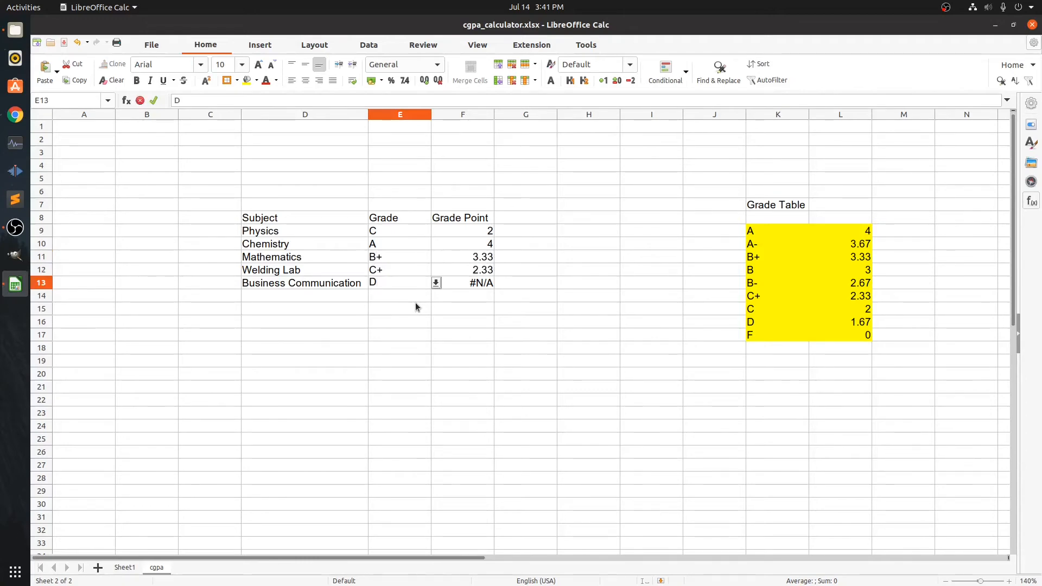
key("Return")
left_click(461, 280)
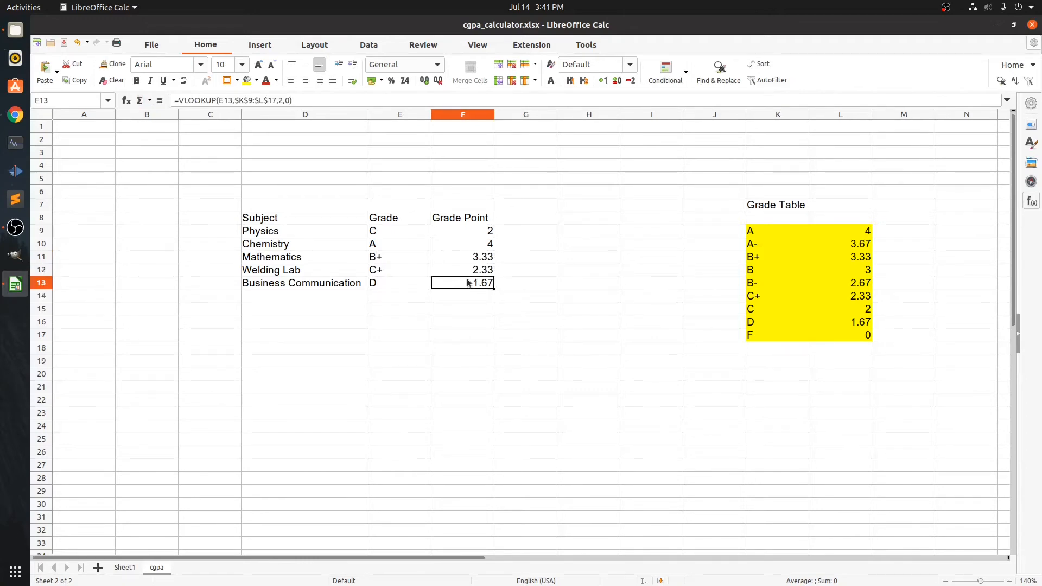
Add the column header "Credit" in G8 beside the Grade Point header.
left_click(510, 213)
type("Cr")
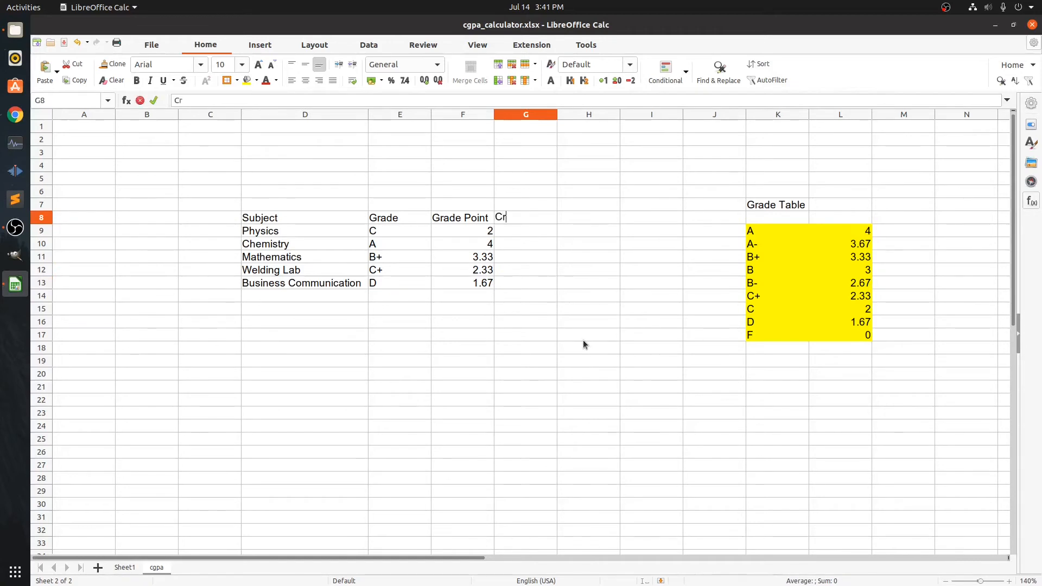
type("edit")
key("Return")
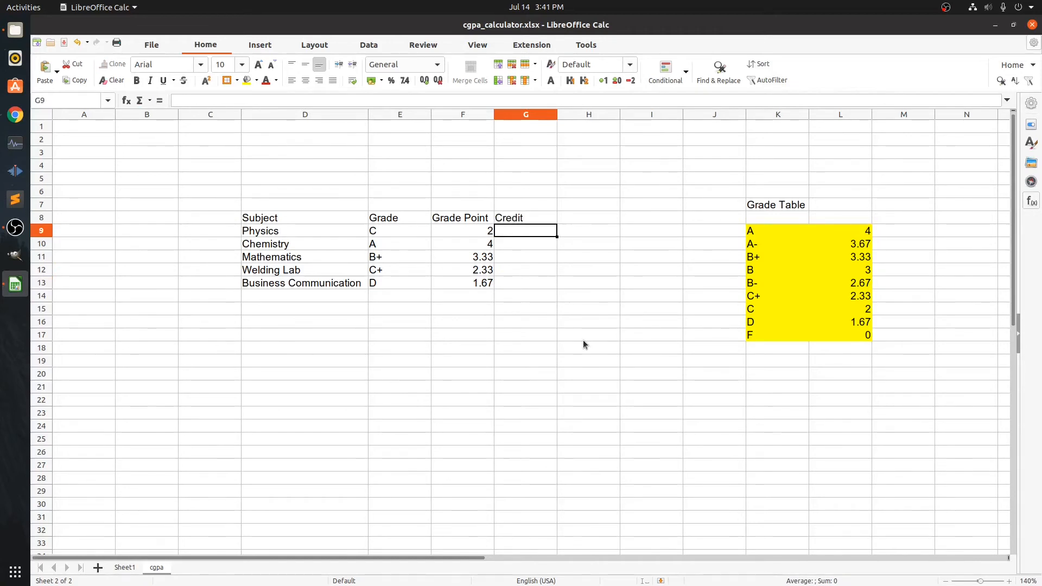
Enter the subject credits 3, 2, 2, 1.5 and 2 in cells G9 to G13.
type("3")
key("Return")
type("2")
key("Return")
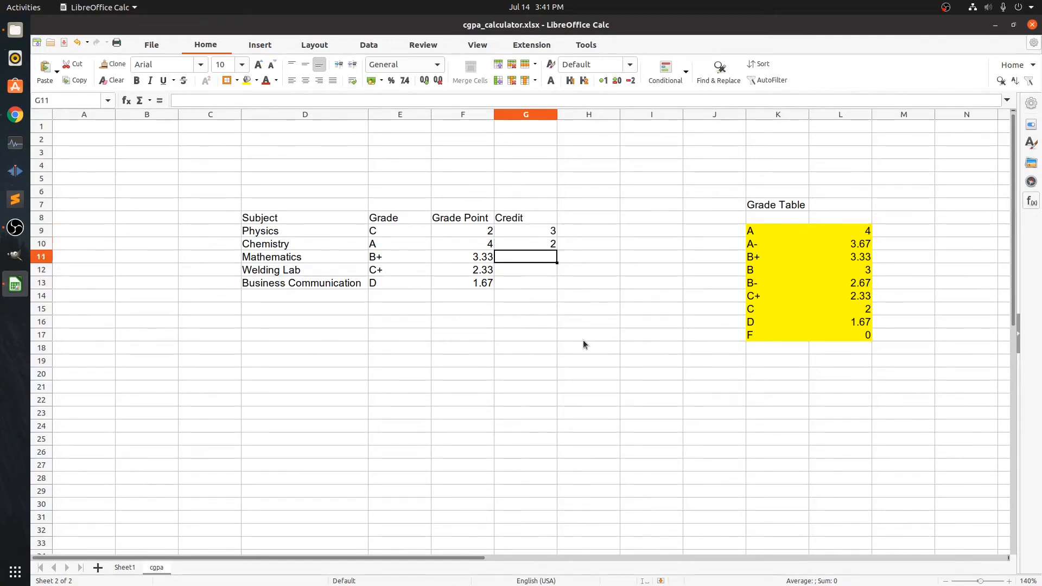
type("2")
key("Return")
type("1.5")
key("Return")
type("2")
key("Return")
left_click_drag(478, 218, 534, 283)
left_click(576, 270)
Add the column header "G*credit" in H8 beside the Credit header.
left_click(583, 218)
type("G*credit")
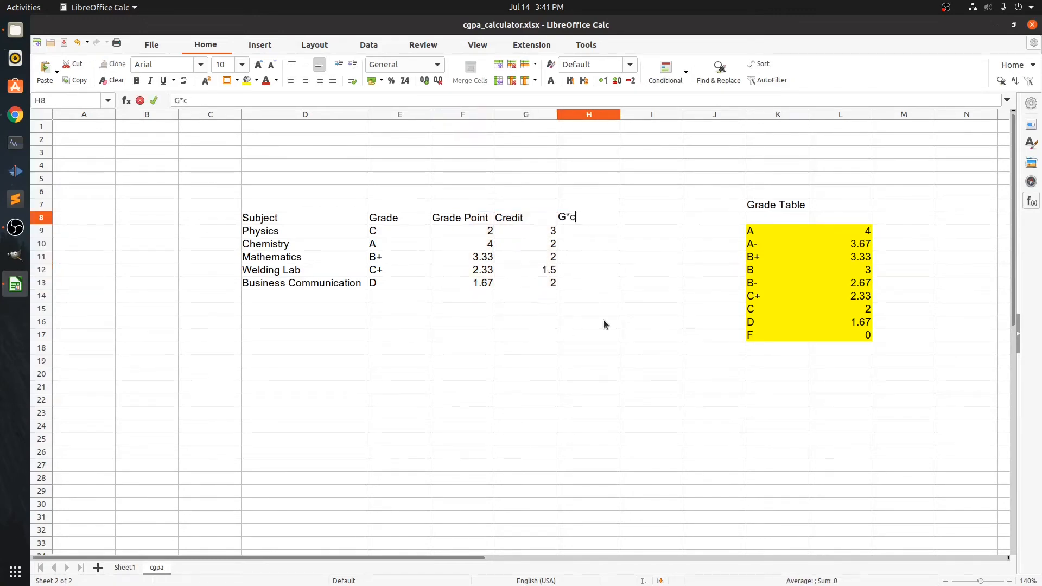
key("Return")
Multiply grade point by credit in H9 with =F9*G9 and fill the formula down to H13.
type("=")
left_click(475, 232)
type("*")
left_click(531, 232)
key("Return")
left_click(589, 232)
left_click_drag(619, 237, 617, 284)
left_click(596, 297)
Add the row label "CGPA" in D14 below the subjects and make it bold.
left_click(348, 297)
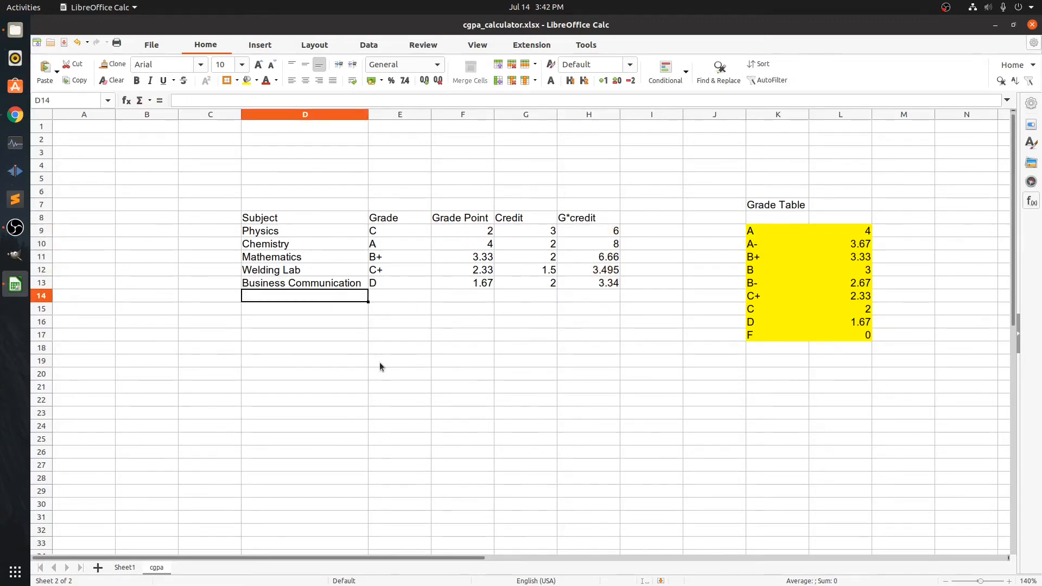
type("CGPA")
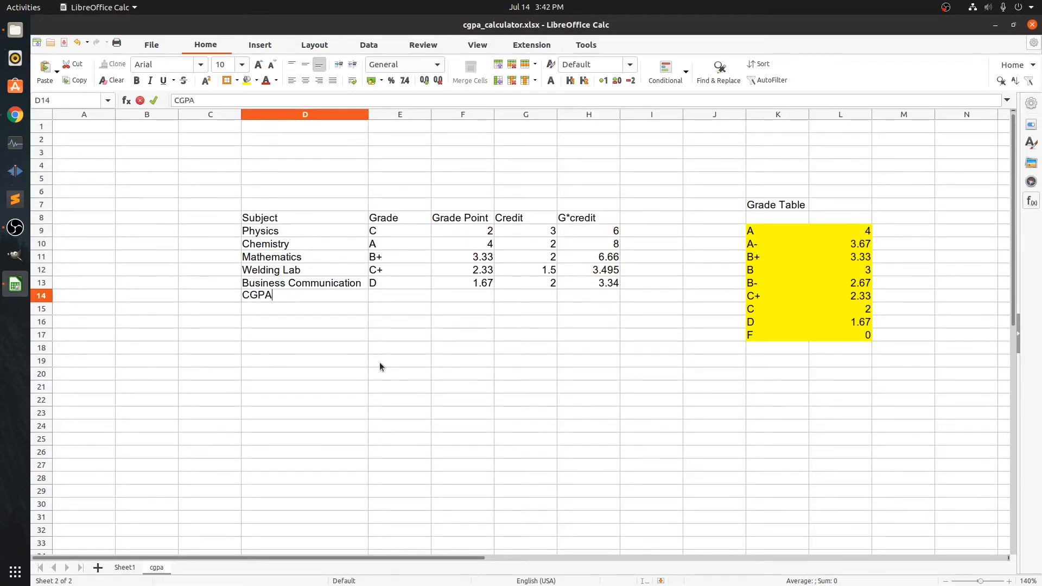
key("Tab")
key("Left")
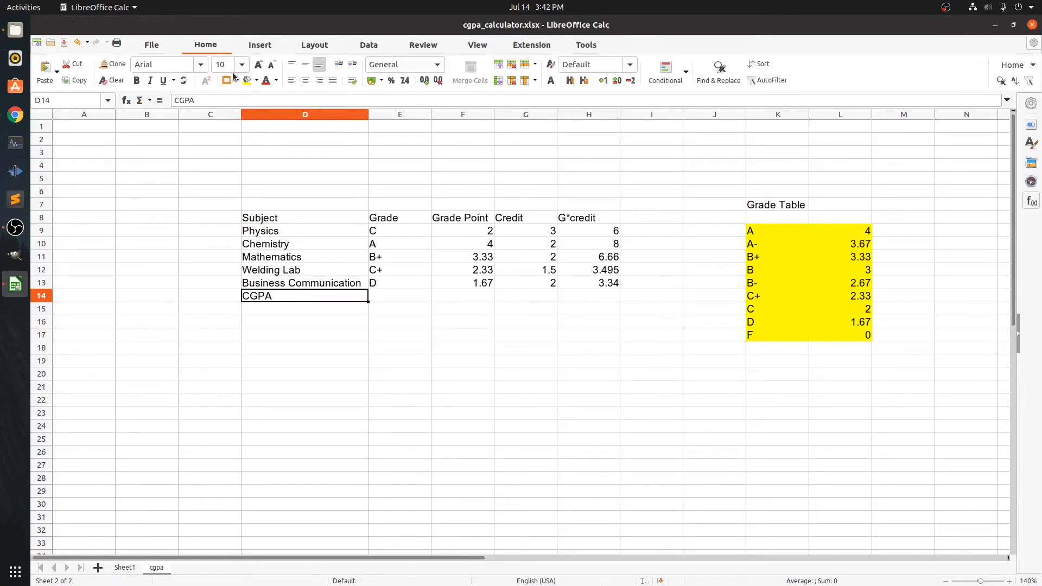
left_click(138, 82)
Enter the credit-weighted CGPA formula =sum(H9:H13)/sum(G9:G13) in cell H14.
key("Right")
key("Right")
key("Right")
key("Right")
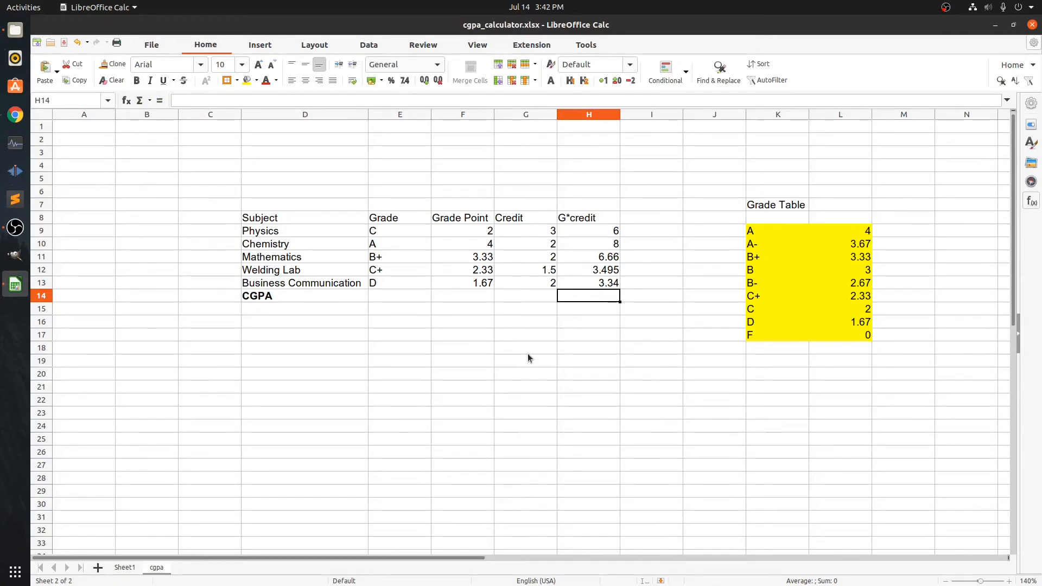
type("=")
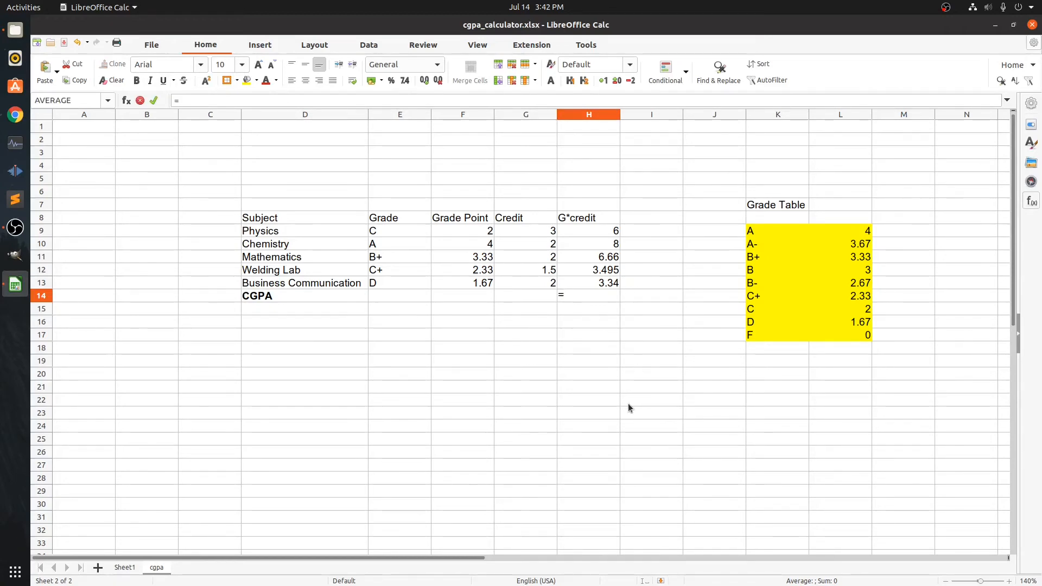
type("sum(")
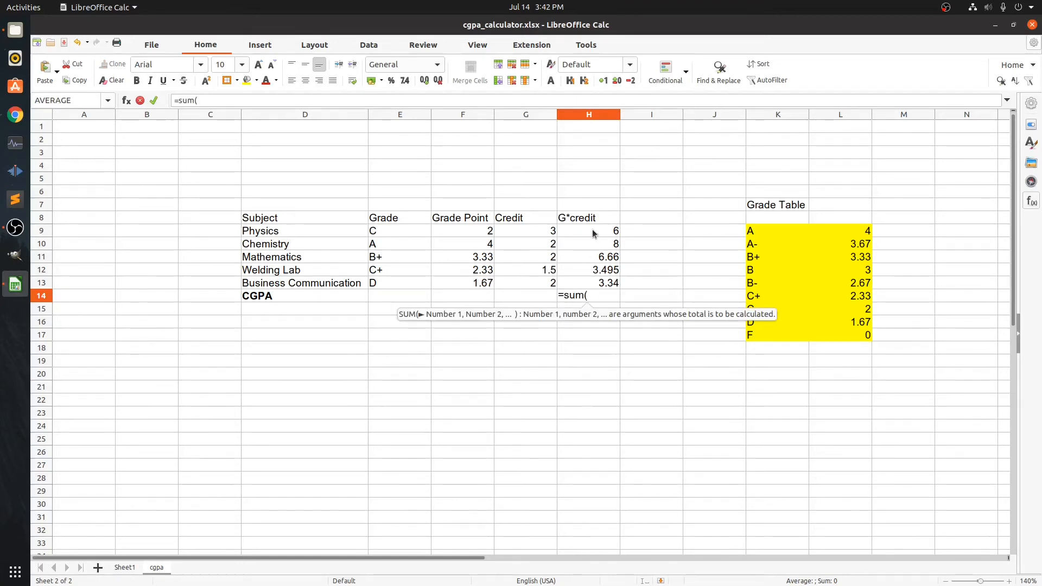
left_click_drag(593, 231, 590, 283)
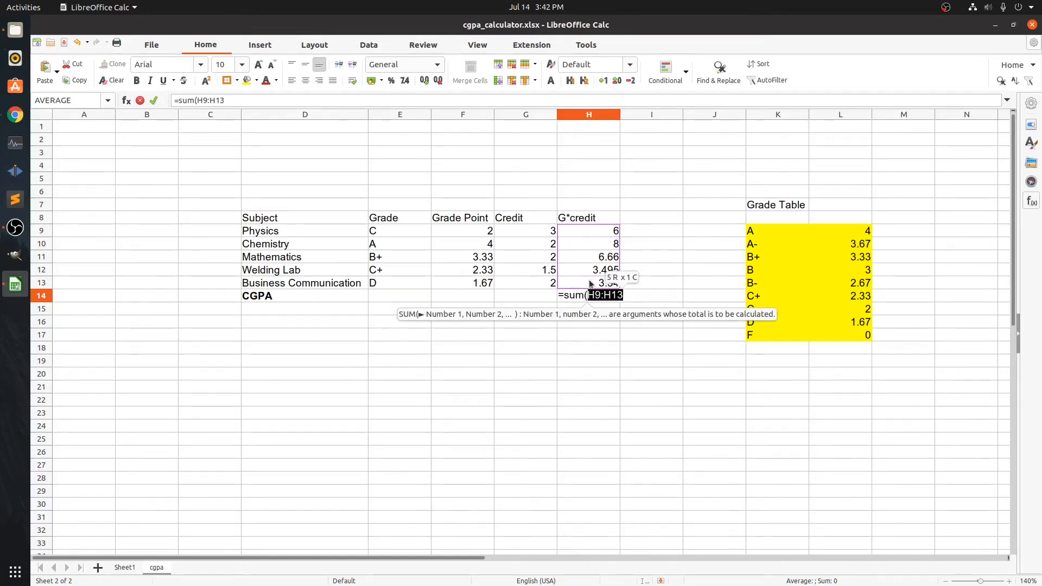
type(")/")
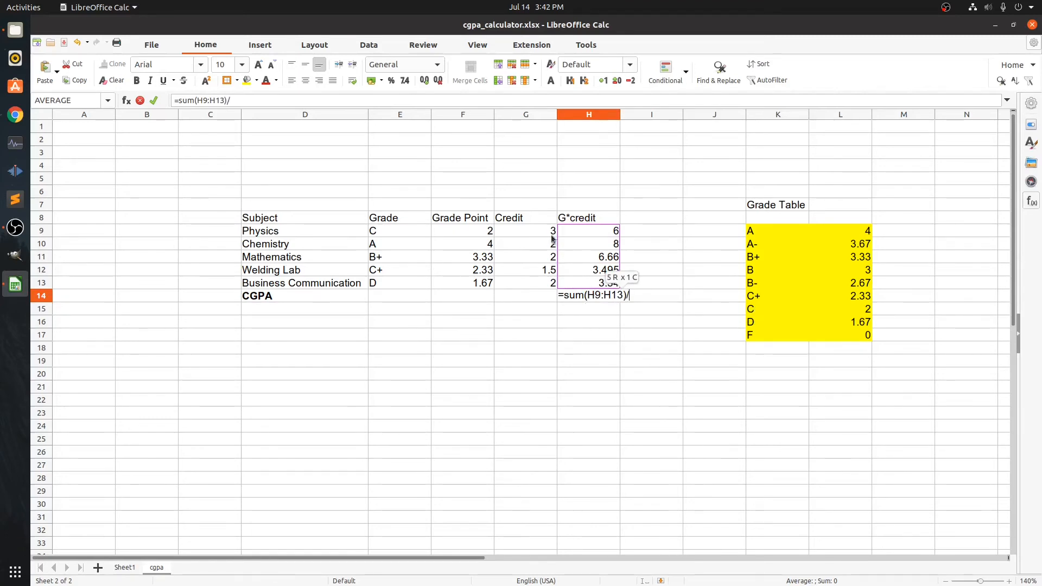
type("sum")
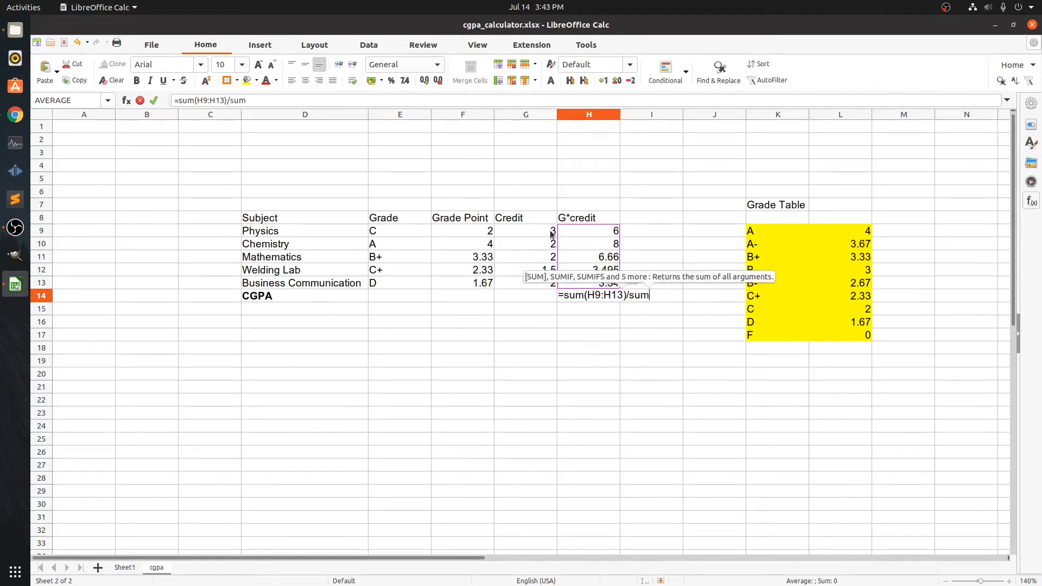
type("(")
left_click_drag(550, 234, 545, 282)
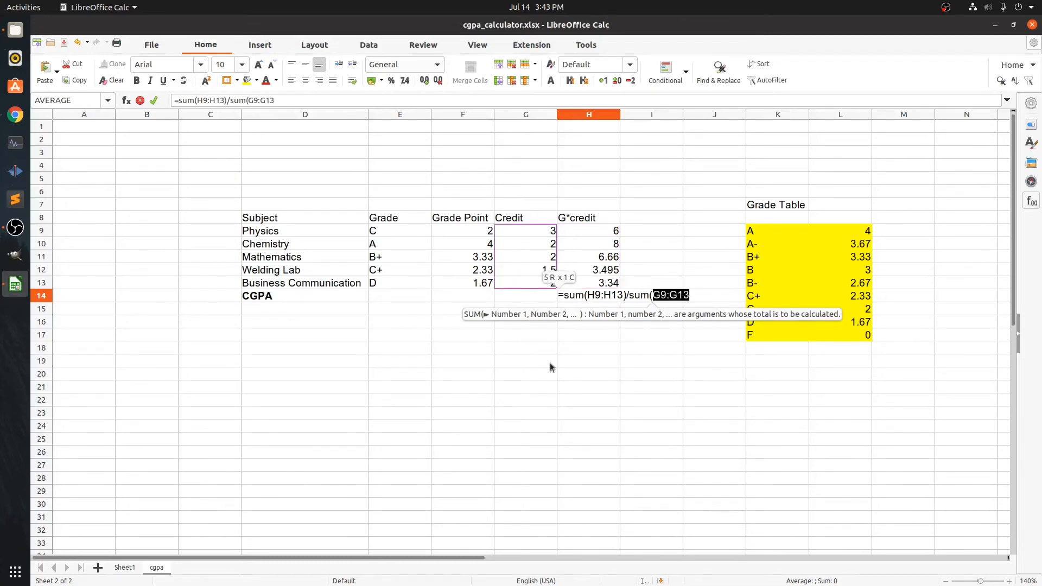
type(")")
key("Return")
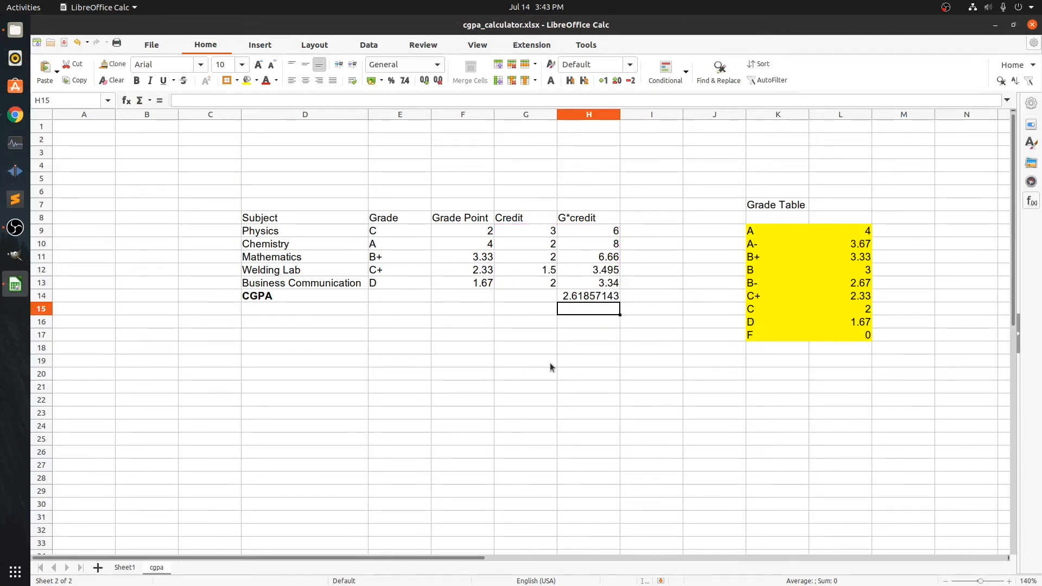
Highlight the CGPA row from D14 to H14 with a yellow background.
key("Up")
left_click(246, 80)
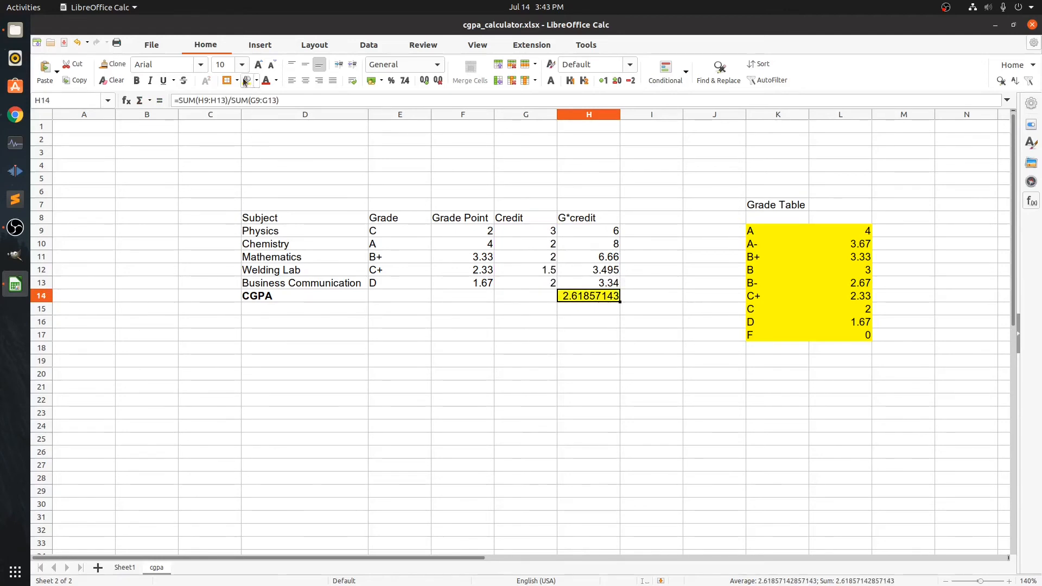
left_click_drag(287, 296, 515, 296)
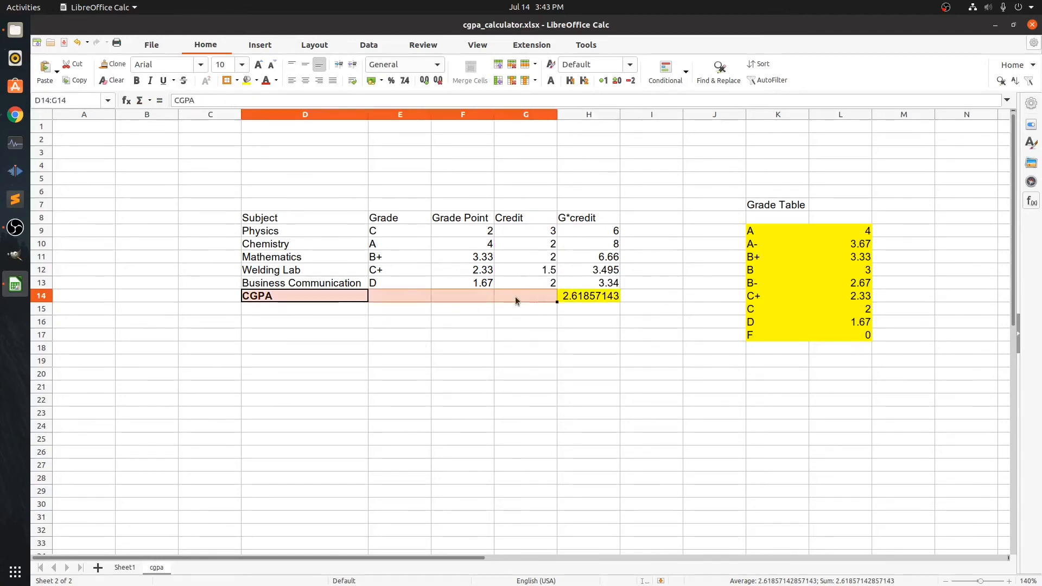
left_click(247, 80)
left_click(395, 359)
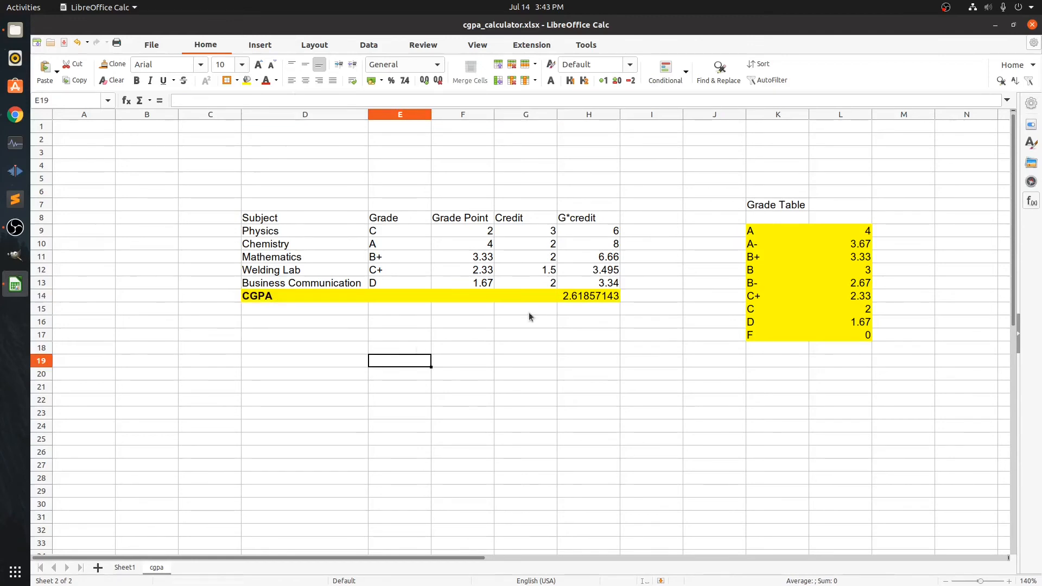
Format the CGPA result in H14 as a number with two decimal places.
left_click(596, 299)
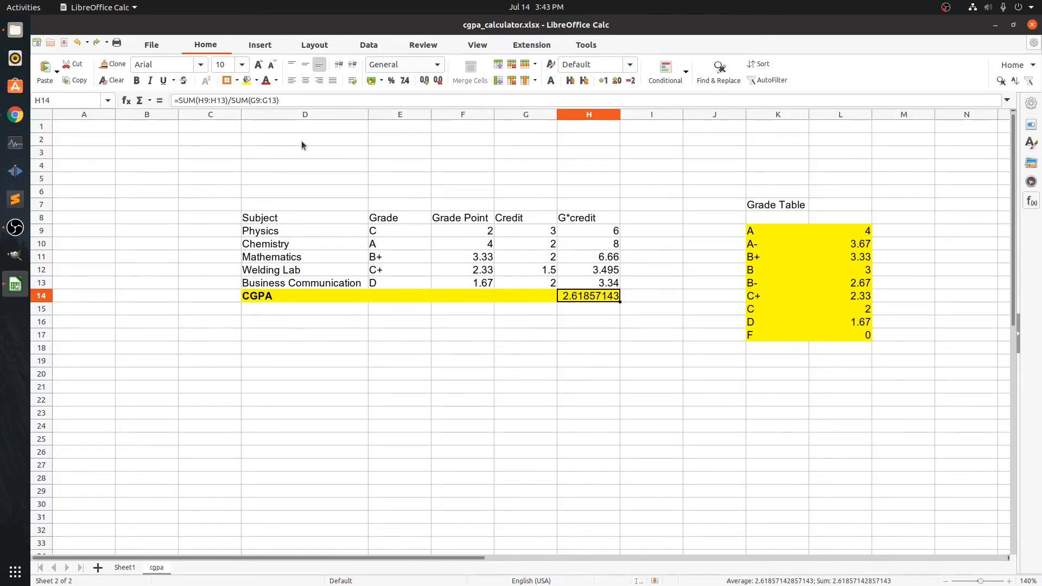
left_click(405, 81)
left_click(532, 358)
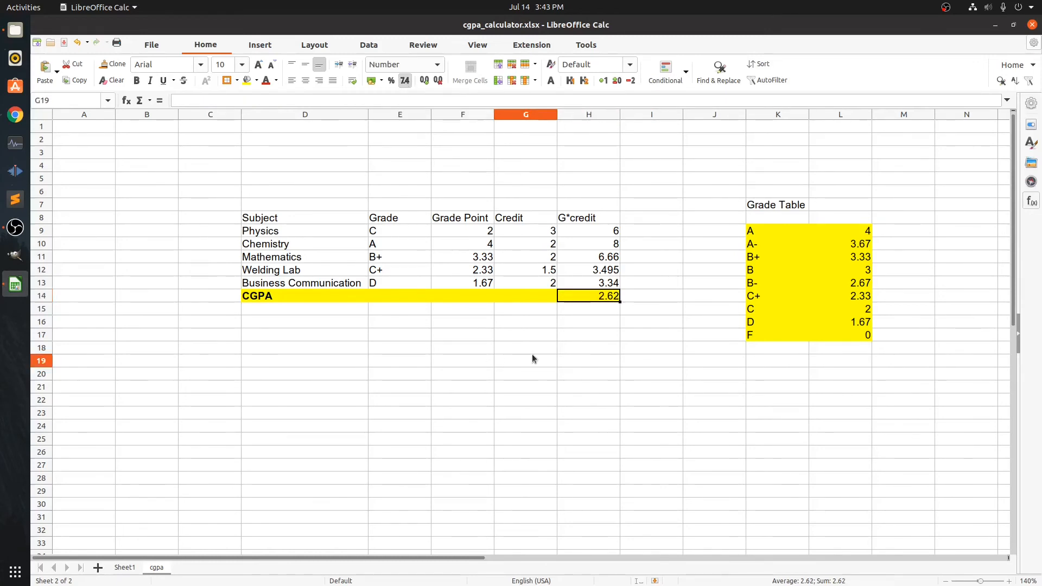
left_click(605, 300)
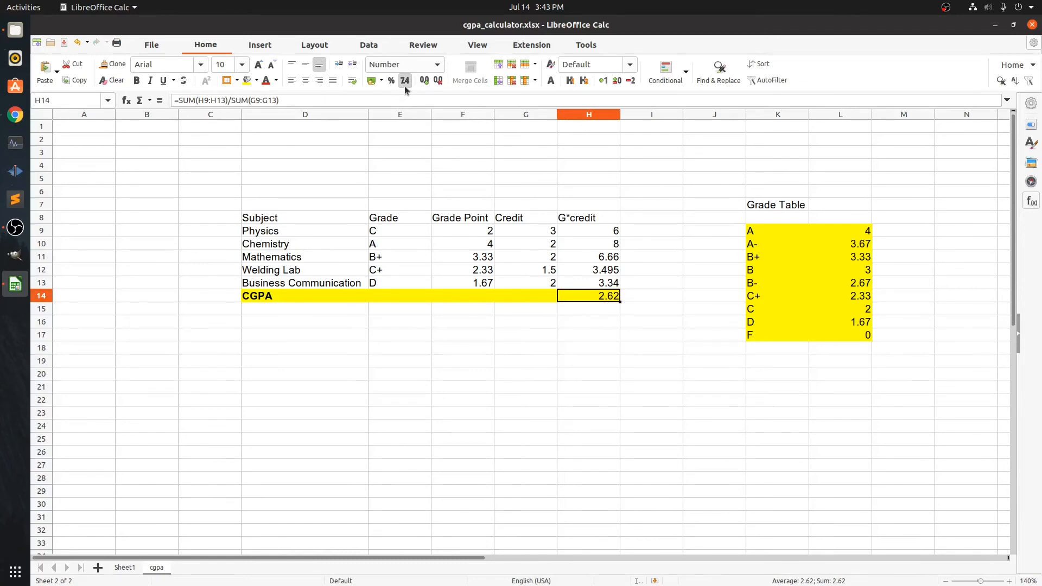
left_click(417, 387)
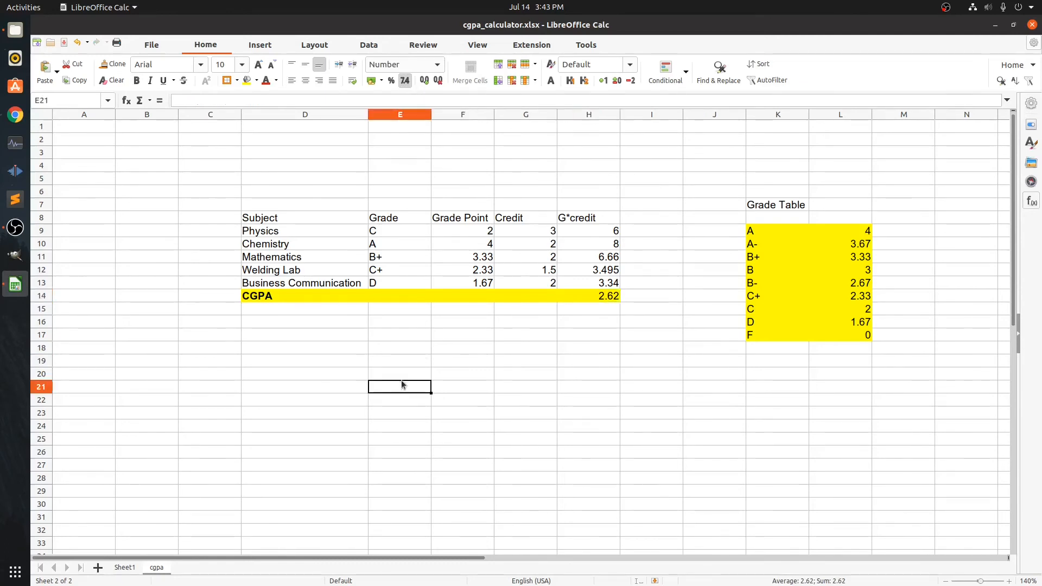
left_click(624, 373)
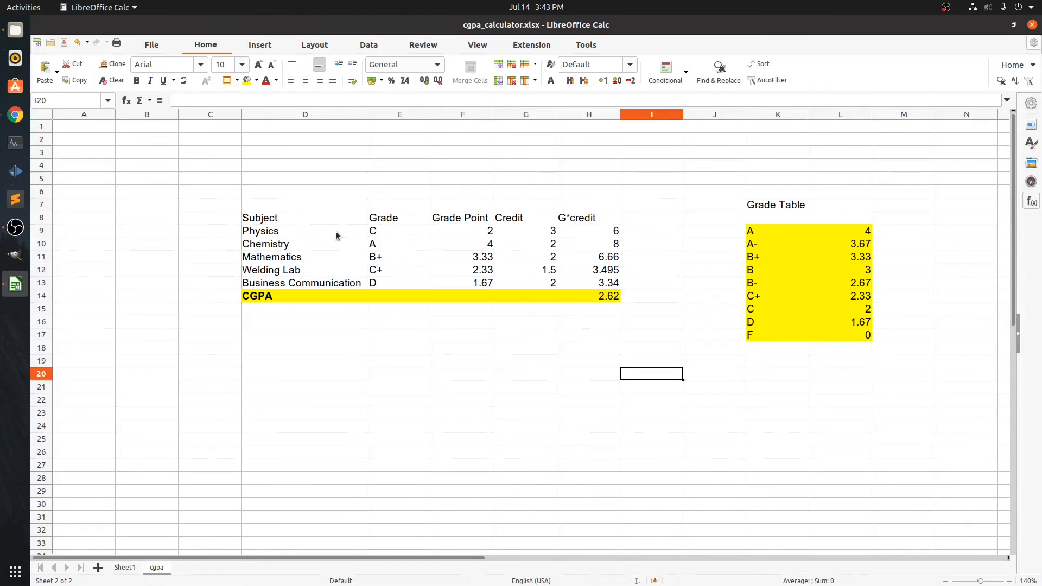
Choose grade A for Physics in E9 and B+ for Mathematics in E11 from the validated grade lists.
left_click(401, 234)
left_click(436, 230)
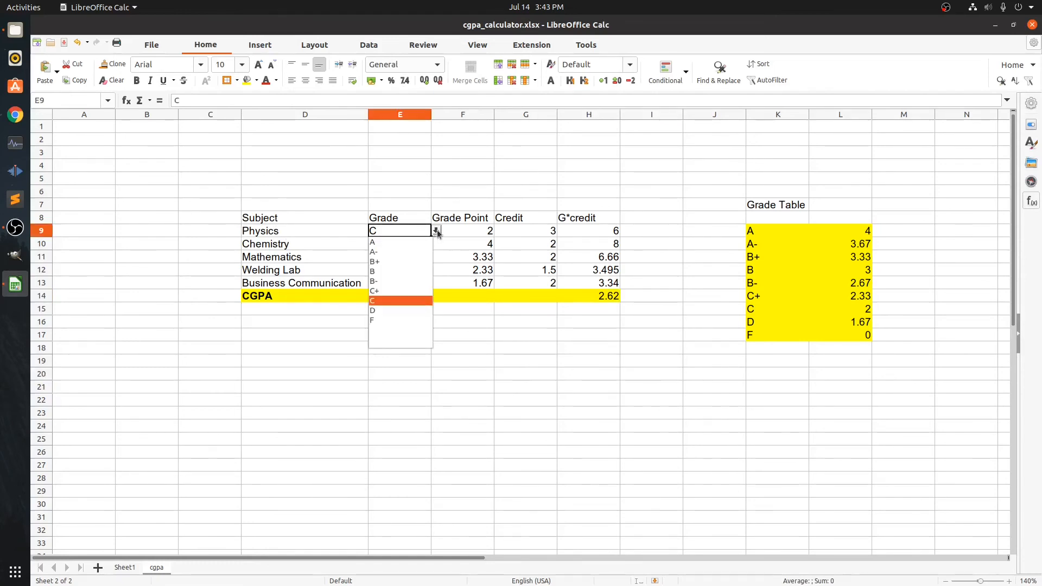
left_click(382, 242)
left_click(382, 243)
left_click(390, 258)
left_click(435, 256)
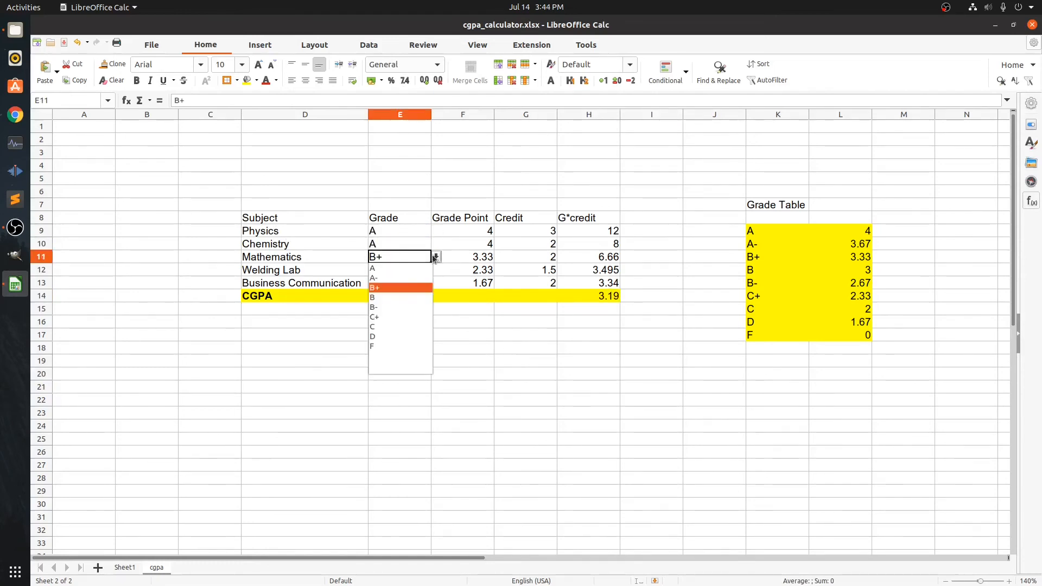
left_click(400, 287)
Choose grade A- for Welding Lab in E12 and B for Business Communication in E13.
left_click(416, 273)
left_click(435, 270)
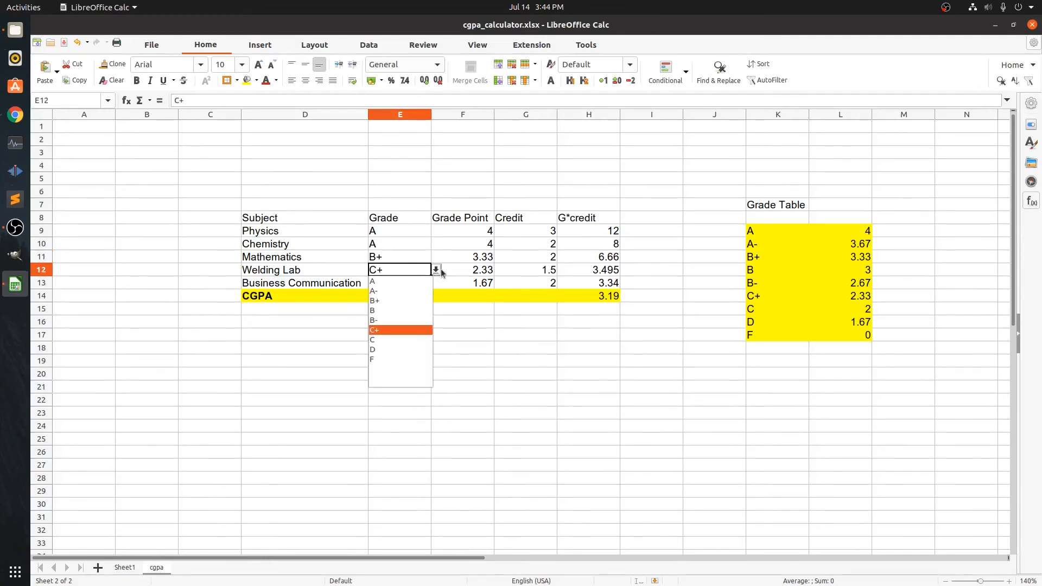
left_click(374, 292)
left_click(387, 284)
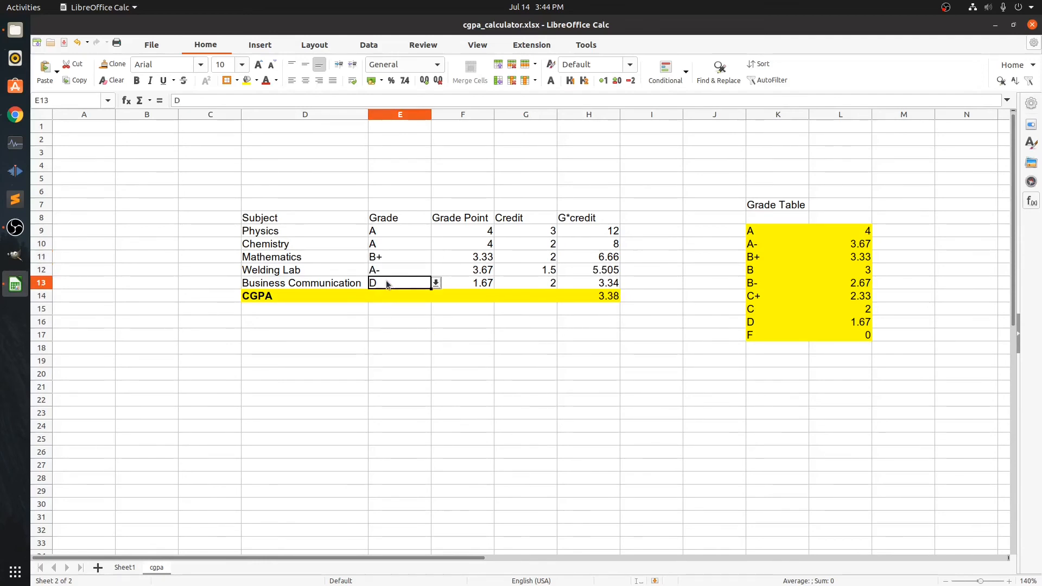
left_click(436, 282)
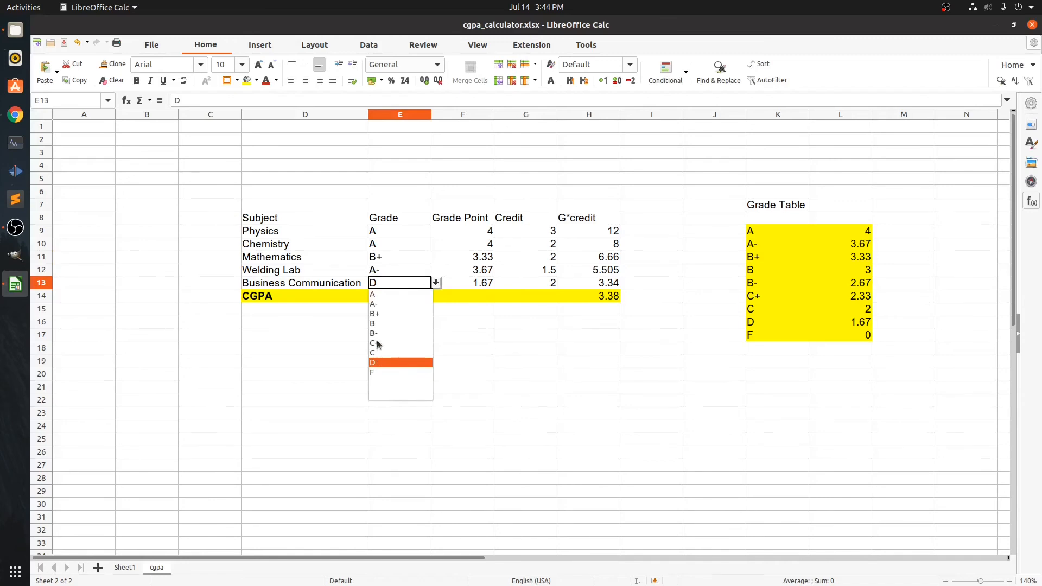
left_click(375, 323)
left_click(438, 338)
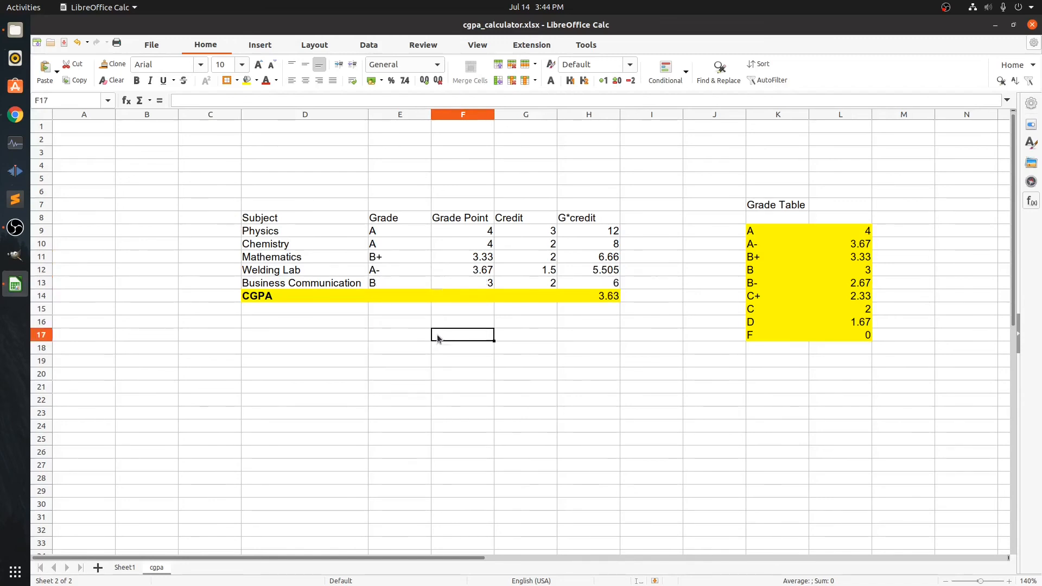
Examine the CGPA formula in H14 and each argument of the VLOOKUP formula in F9, discarding any edit.
left_click(596, 299)
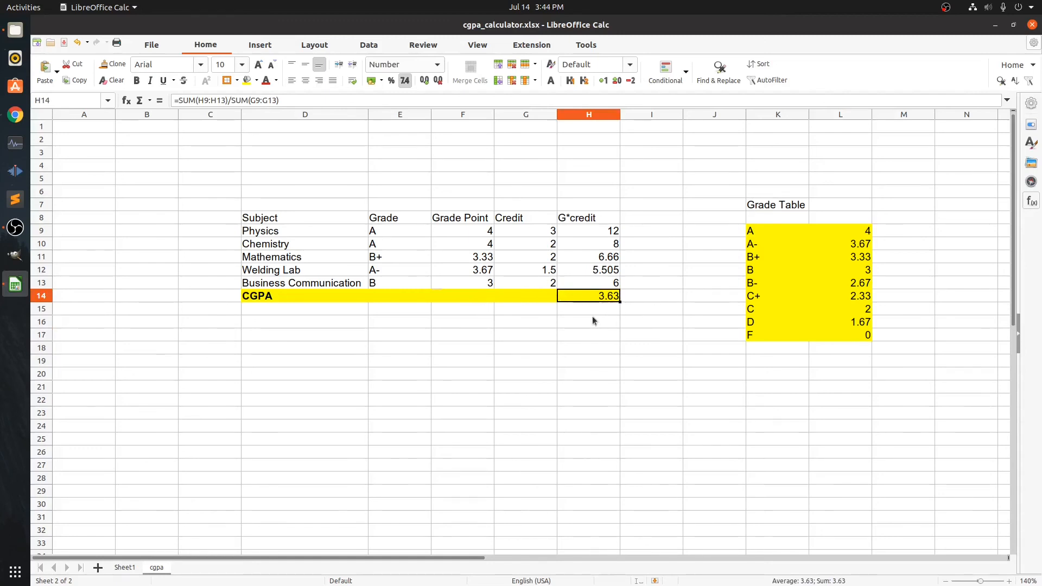
left_click(407, 336)
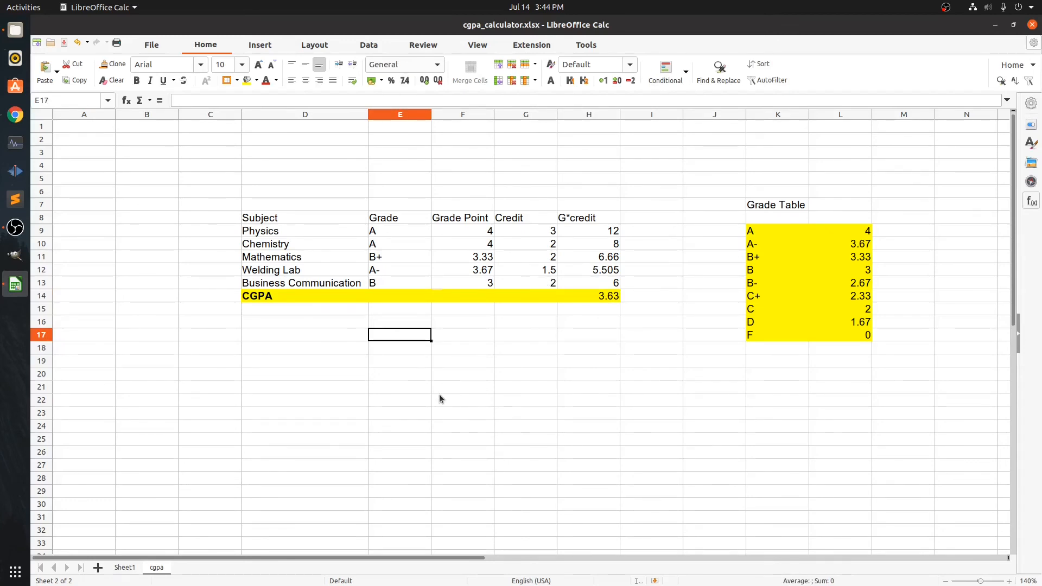
left_click(376, 47)
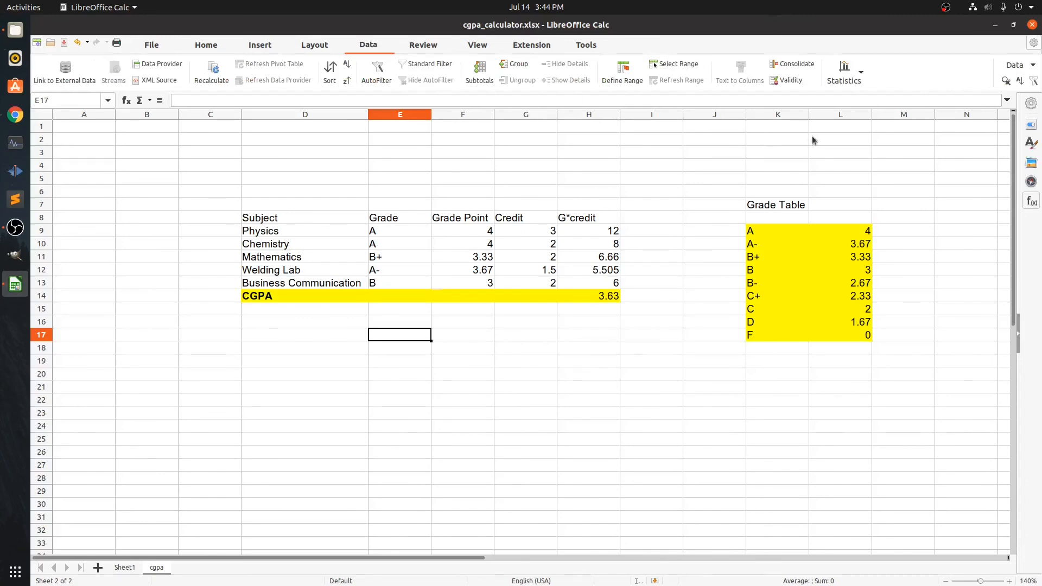
left_click(205, 45)
left_click(484, 237)
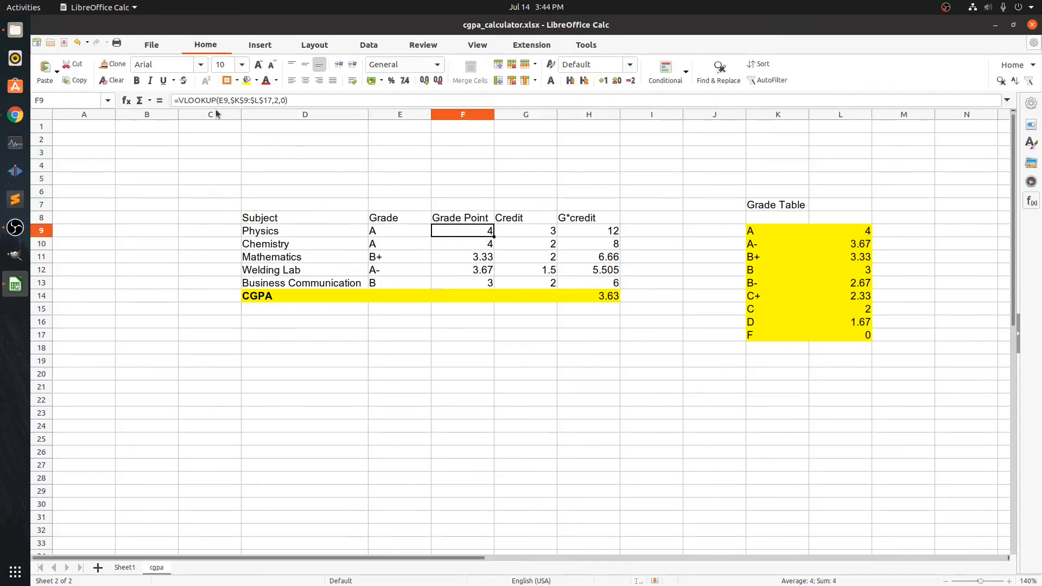
left_click(204, 101)
left_click(499, 230)
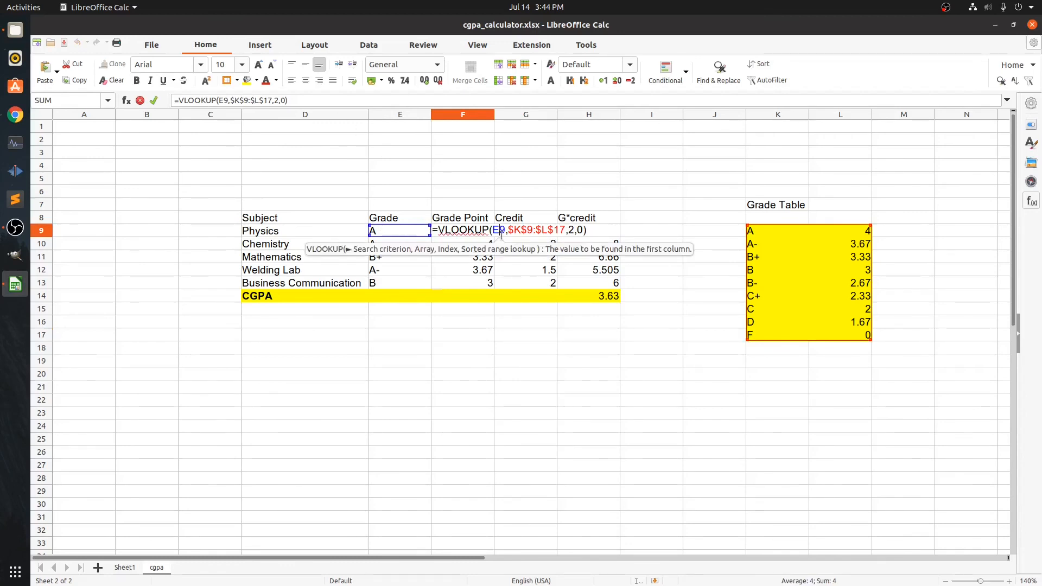
left_click(521, 229)
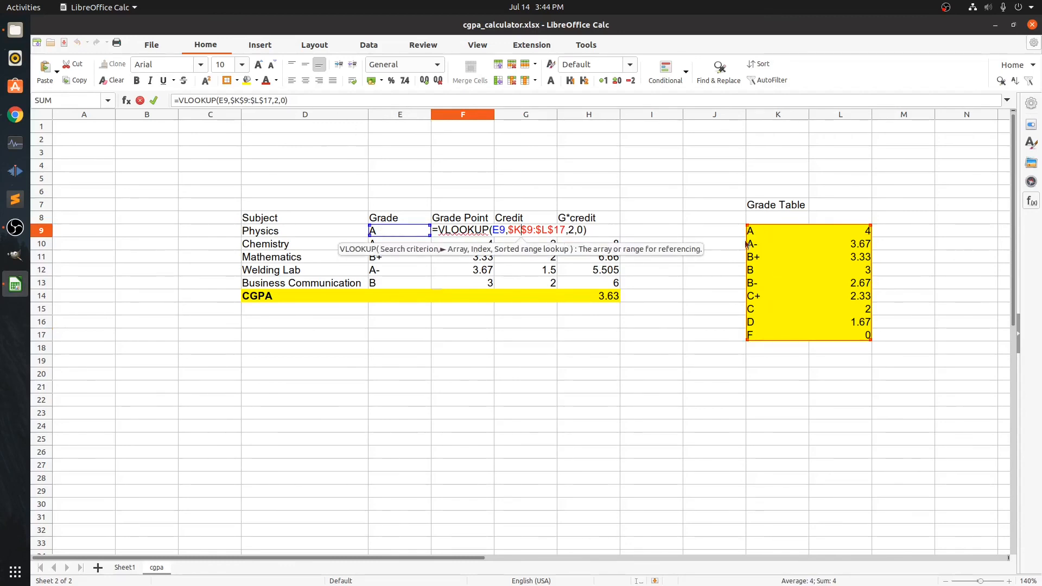
left_click(576, 231)
left_click(579, 230)
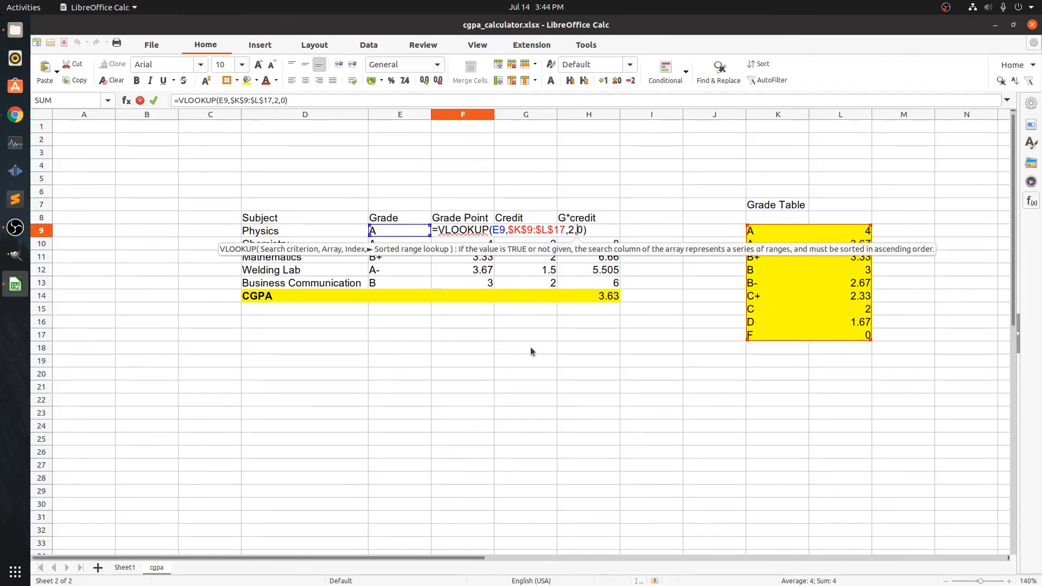
left_click(478, 348)
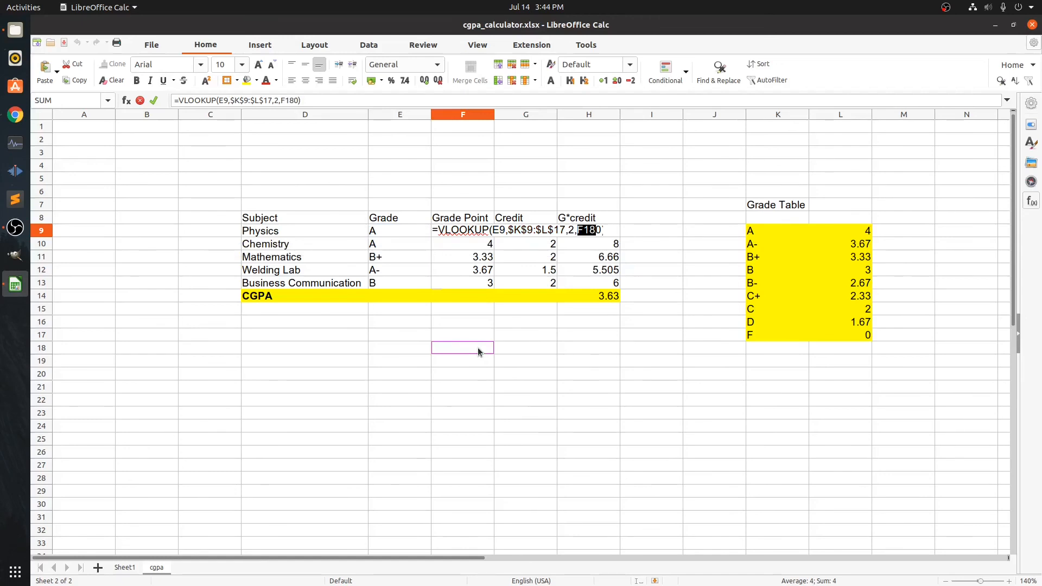
key("Escape")
left_click(477, 360)
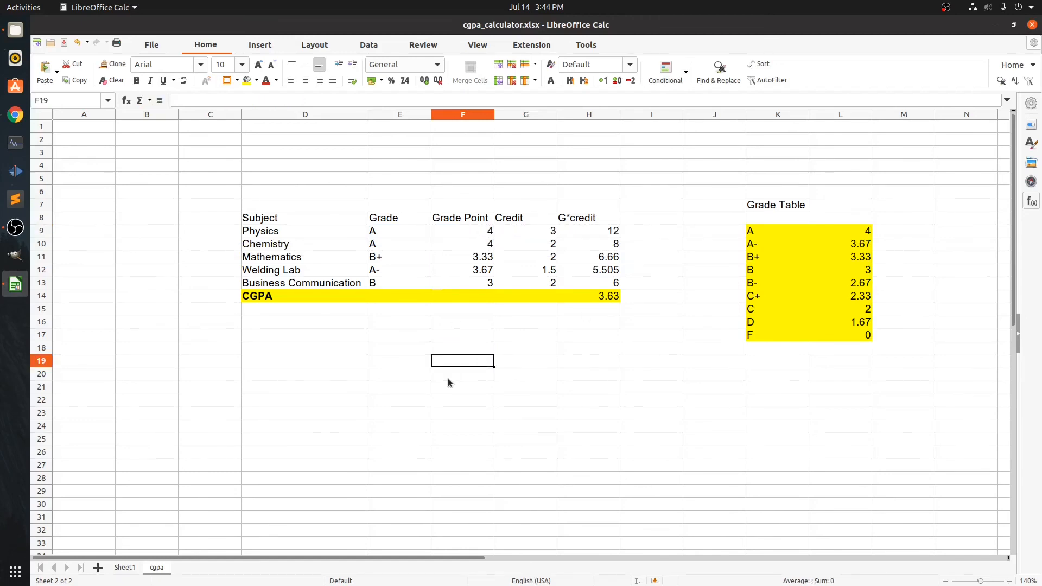